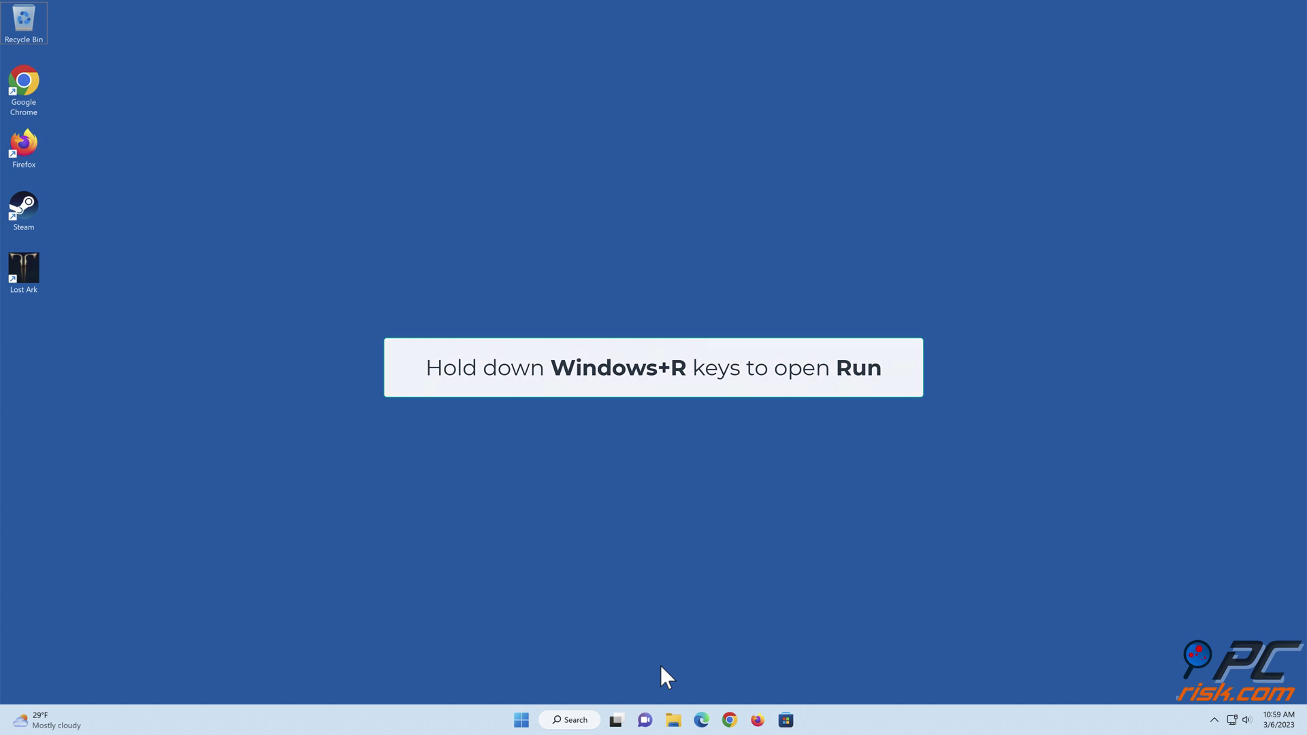
Step: Run ncpa.cpl from the Run dialog to open Network Connections
key("super+r")
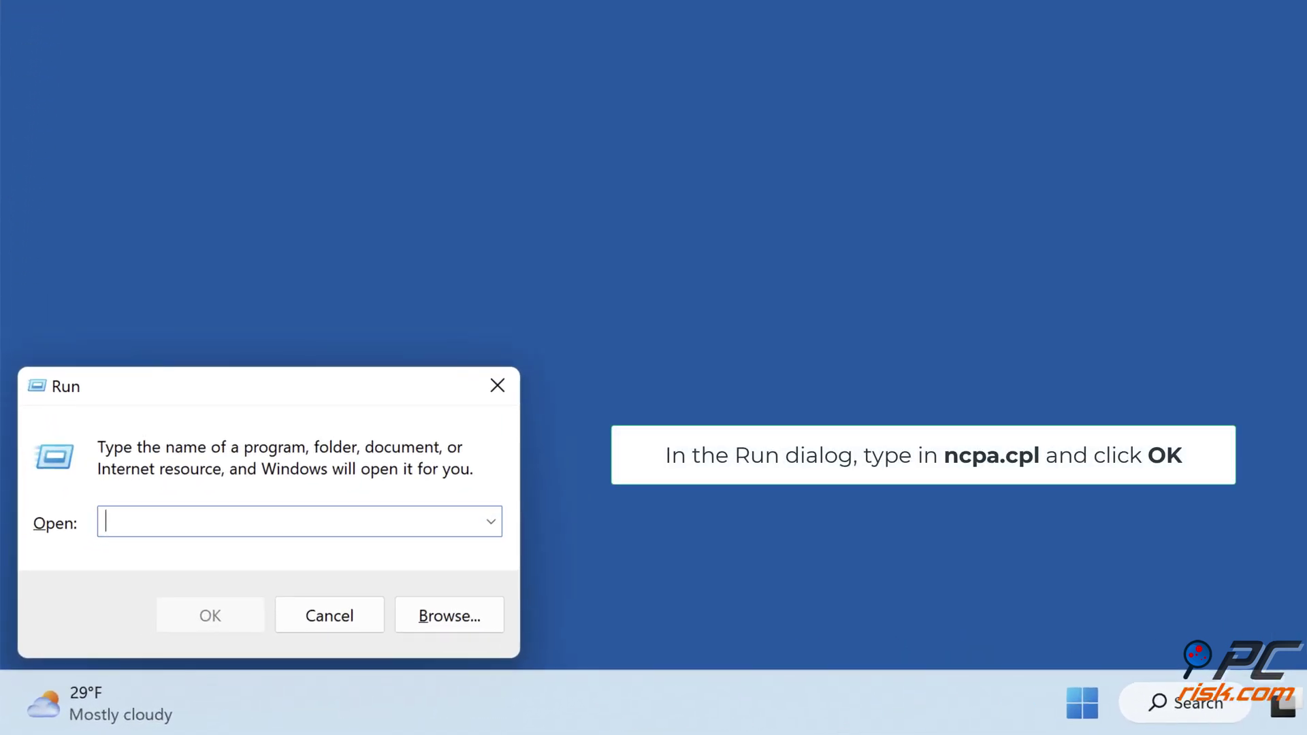
type("ncpa.cpl")
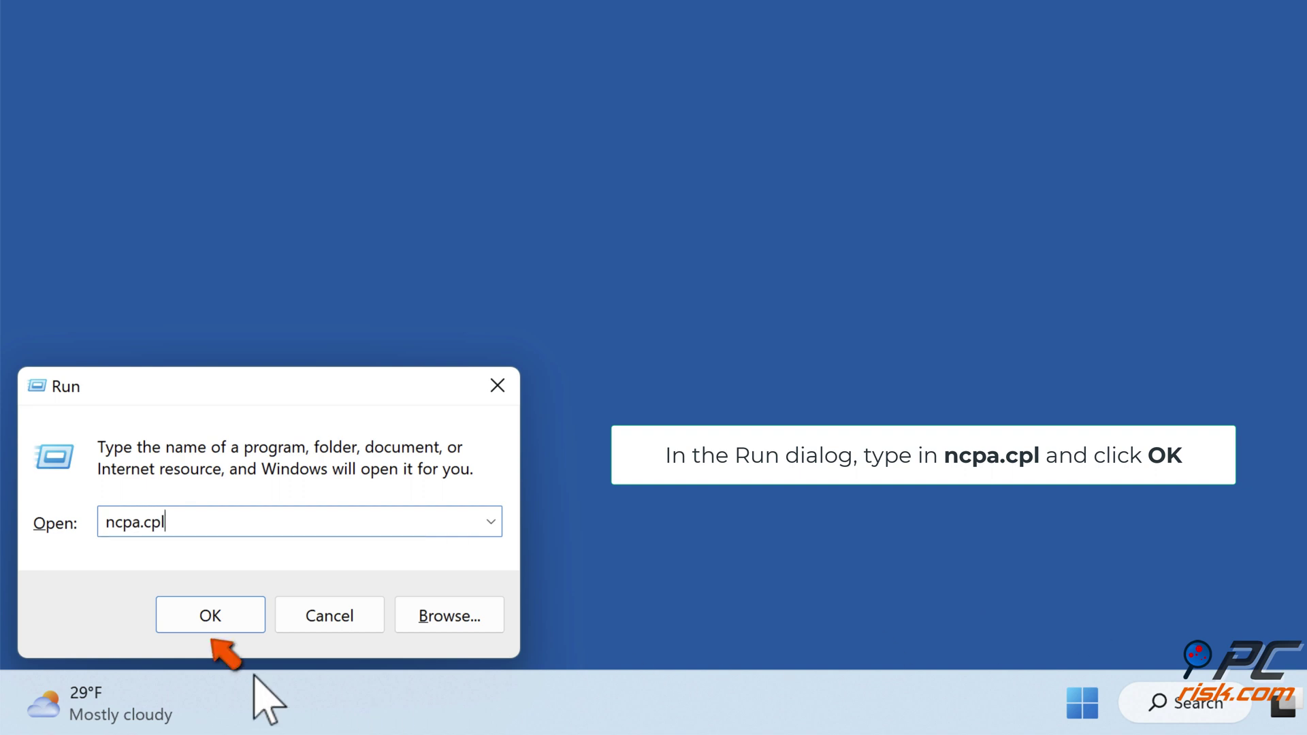
left_click(211, 619)
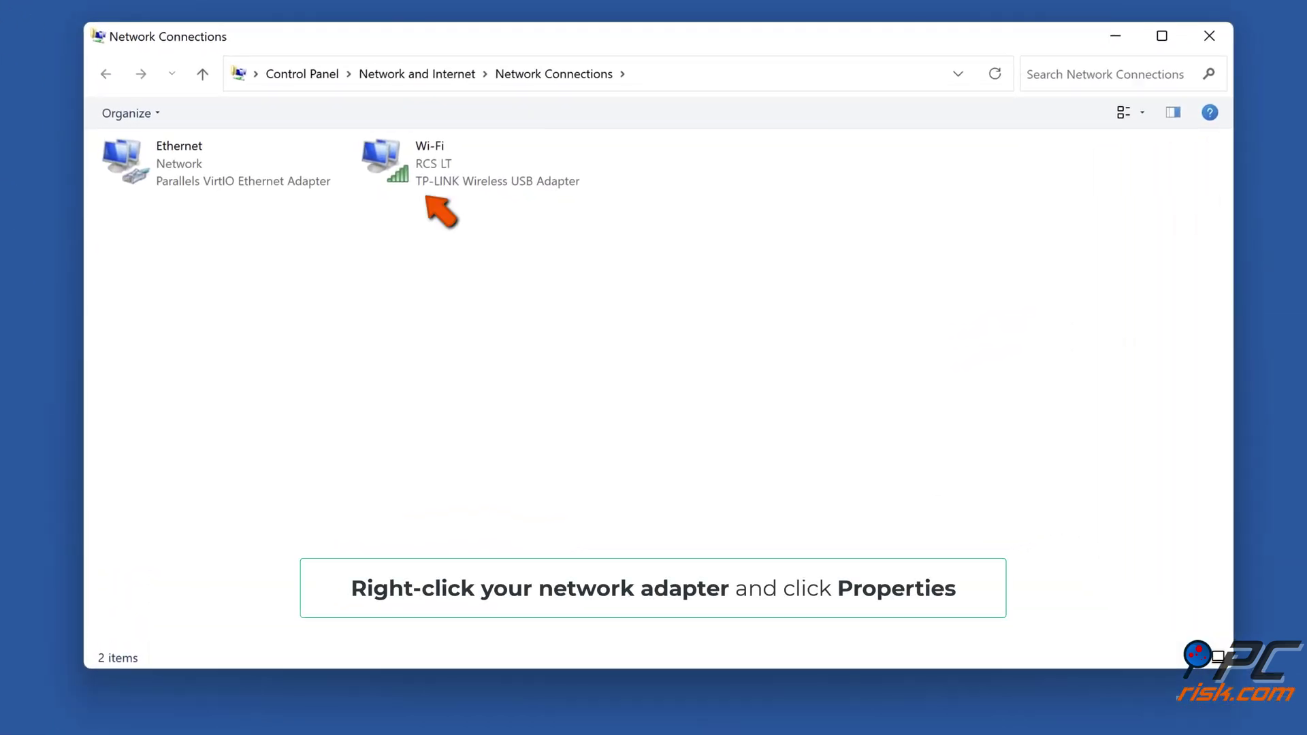
Step: Open the TP-LINK Wireless USB Adapter device properties from the Wi-Fi adapter's Properties
right_click(433, 183)
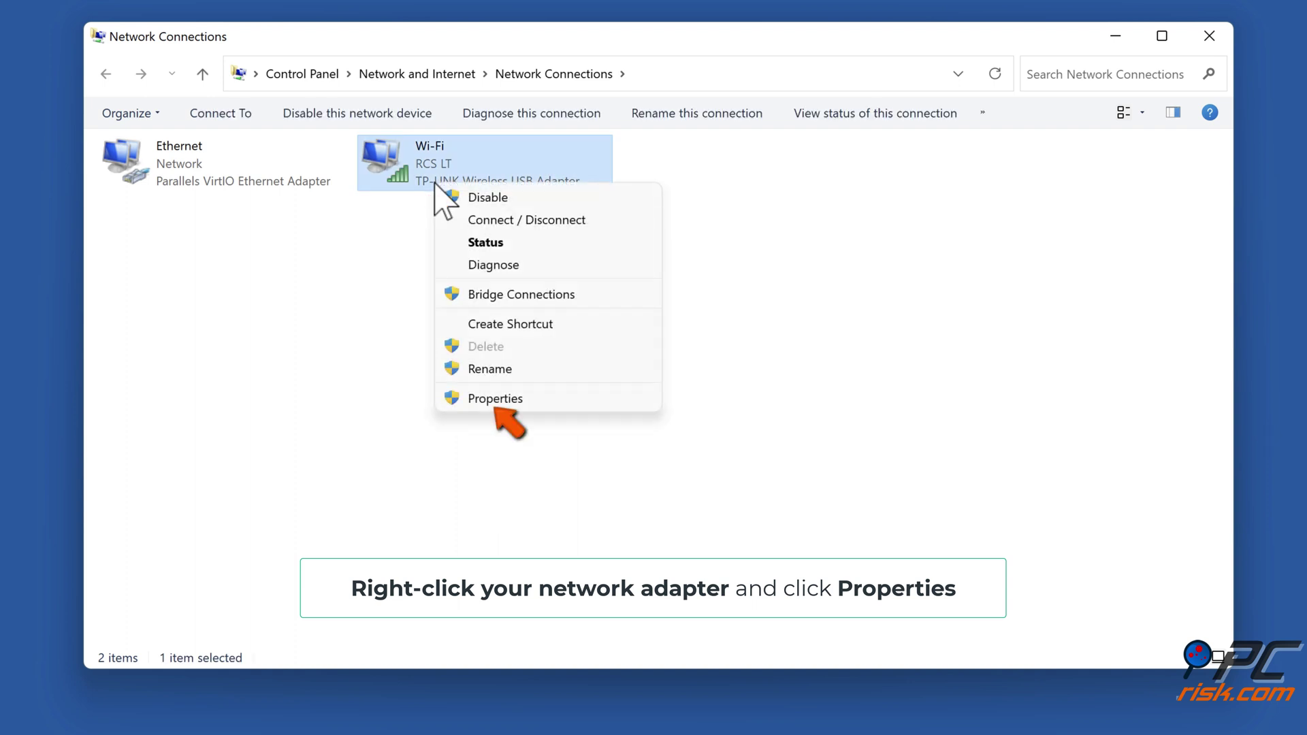
left_click(508, 400)
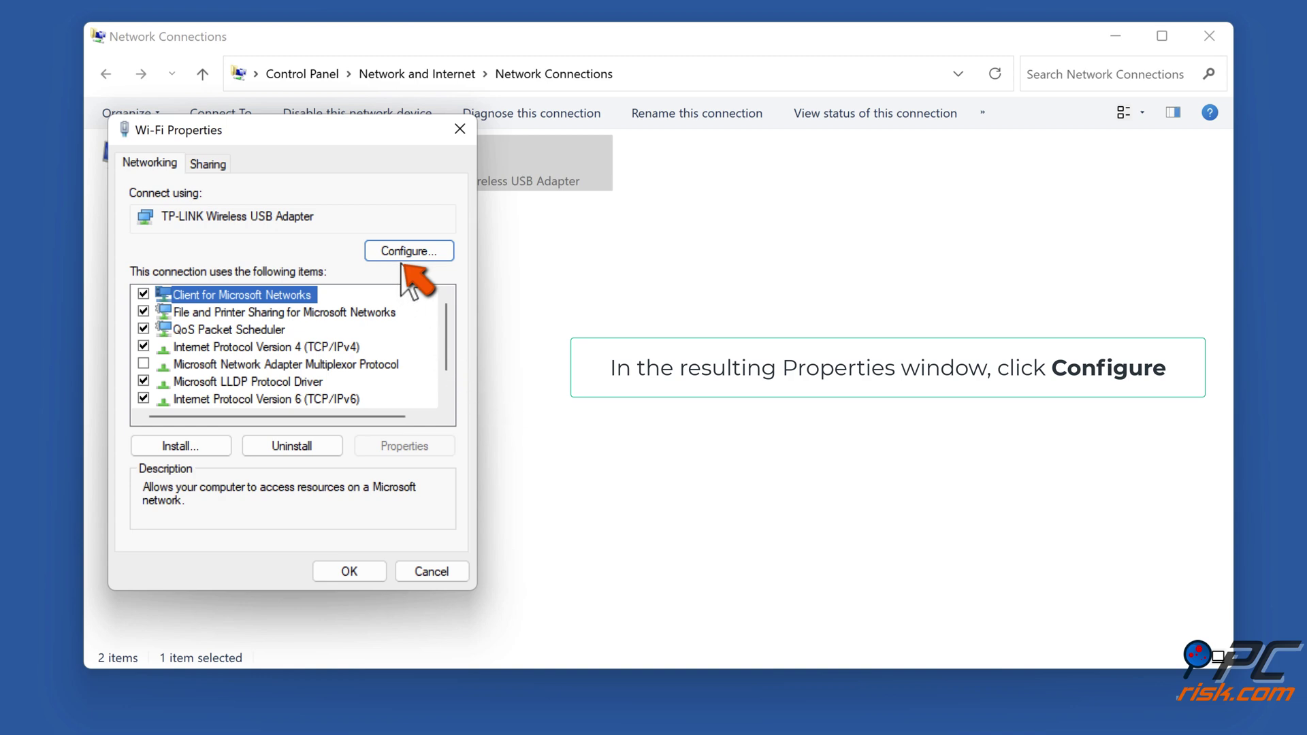
left_click(418, 252)
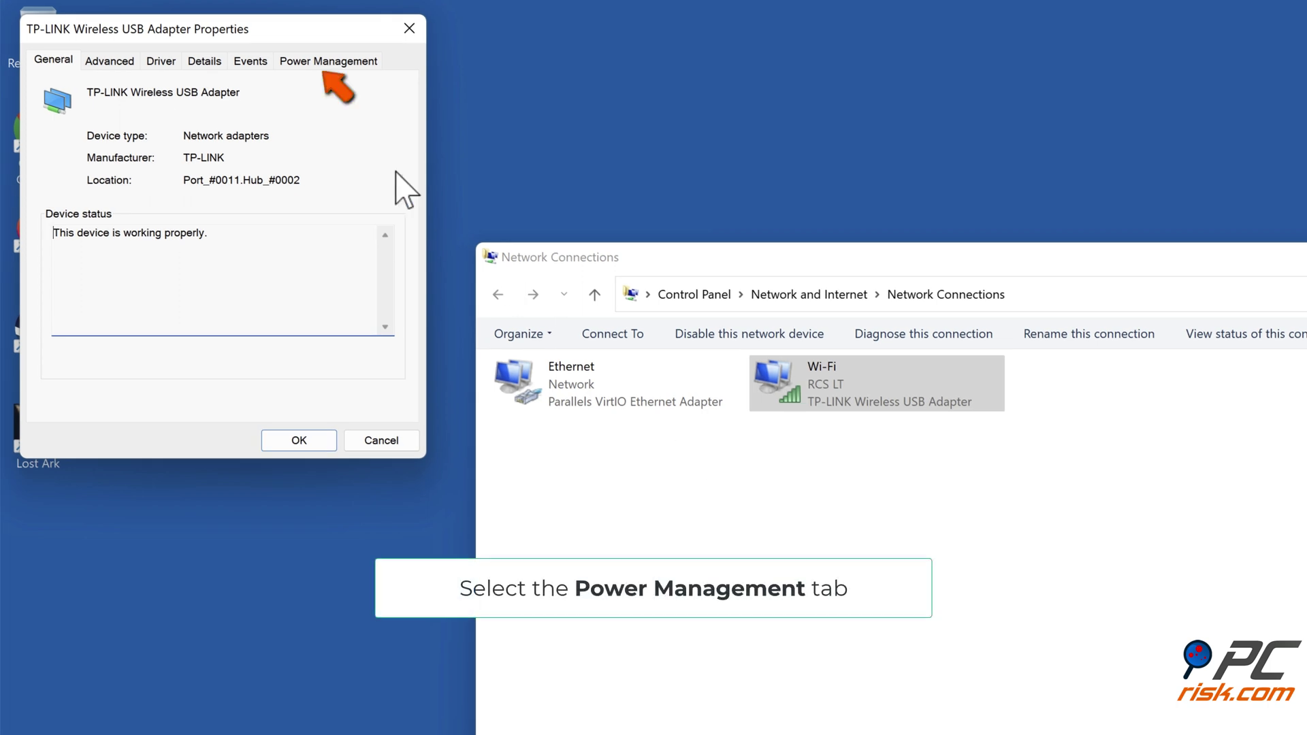
Step: Uncheck 'Allow the computer to turn off this device to save power', save, and close Network Connections
left_click(334, 66)
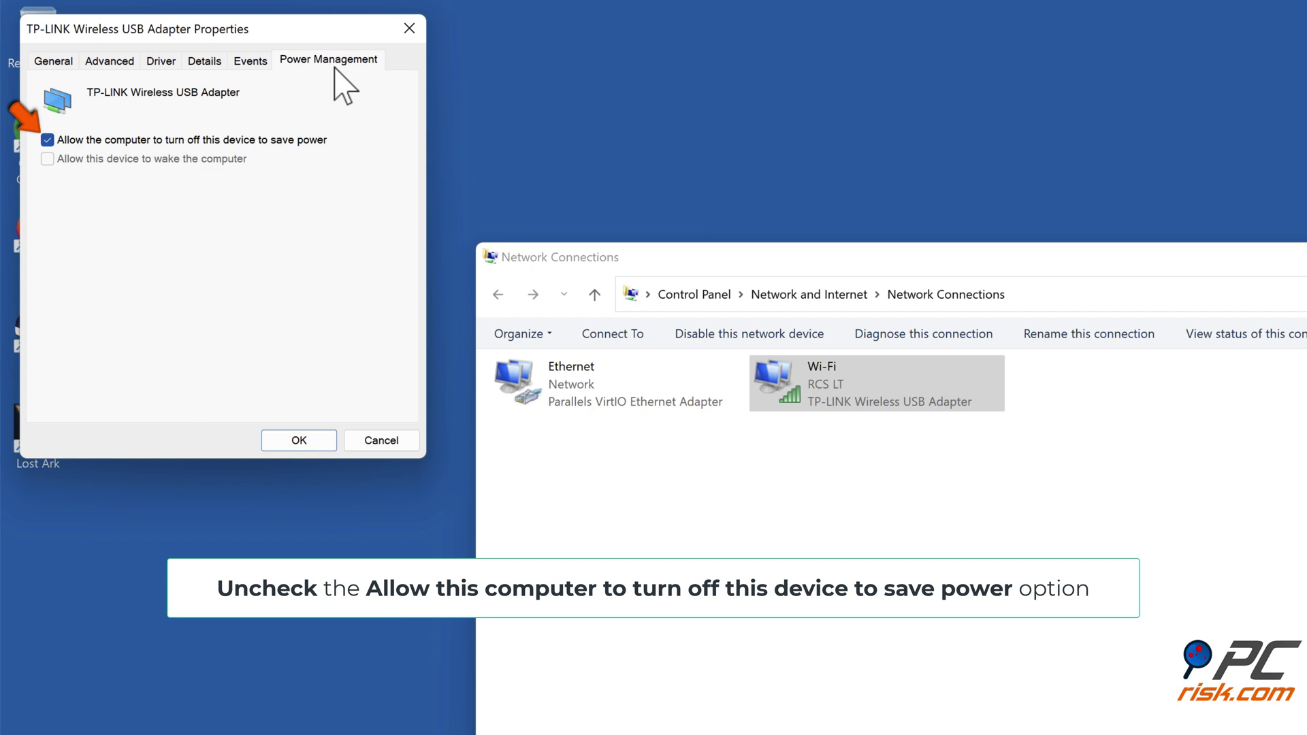
left_click(47, 140)
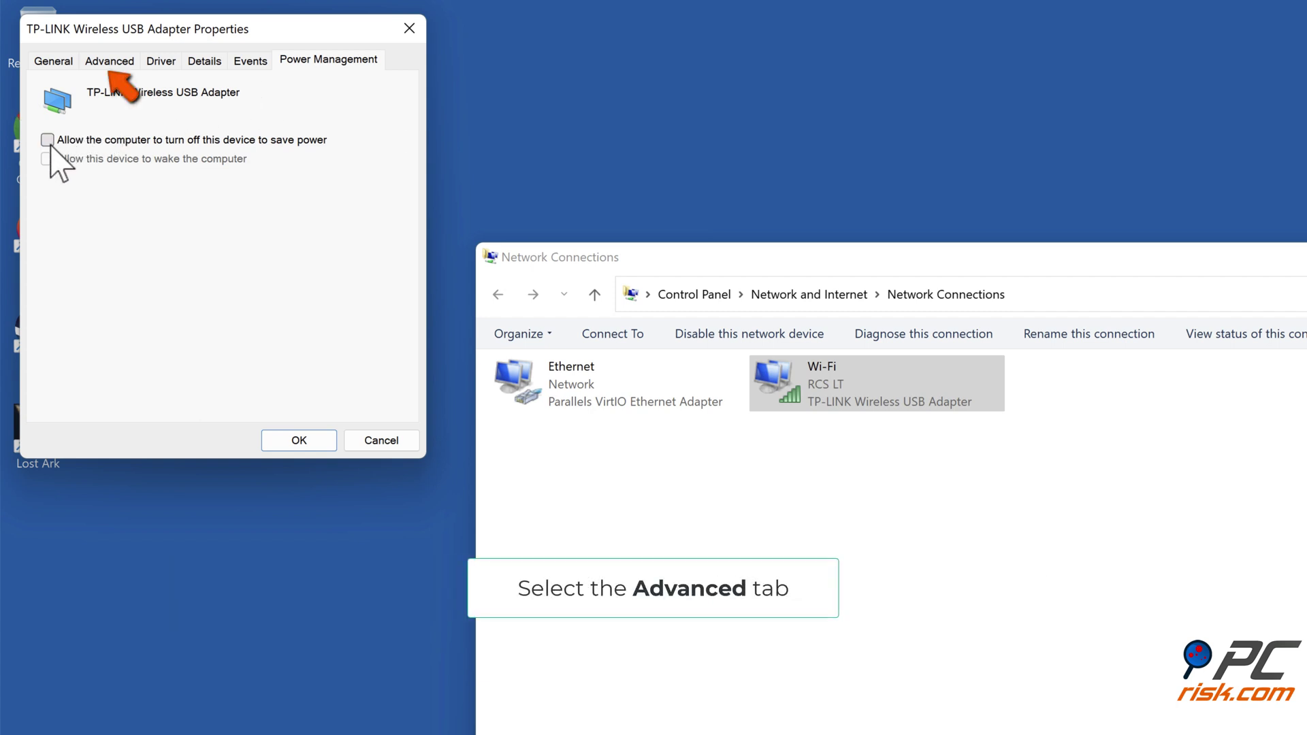
left_click(108, 60)
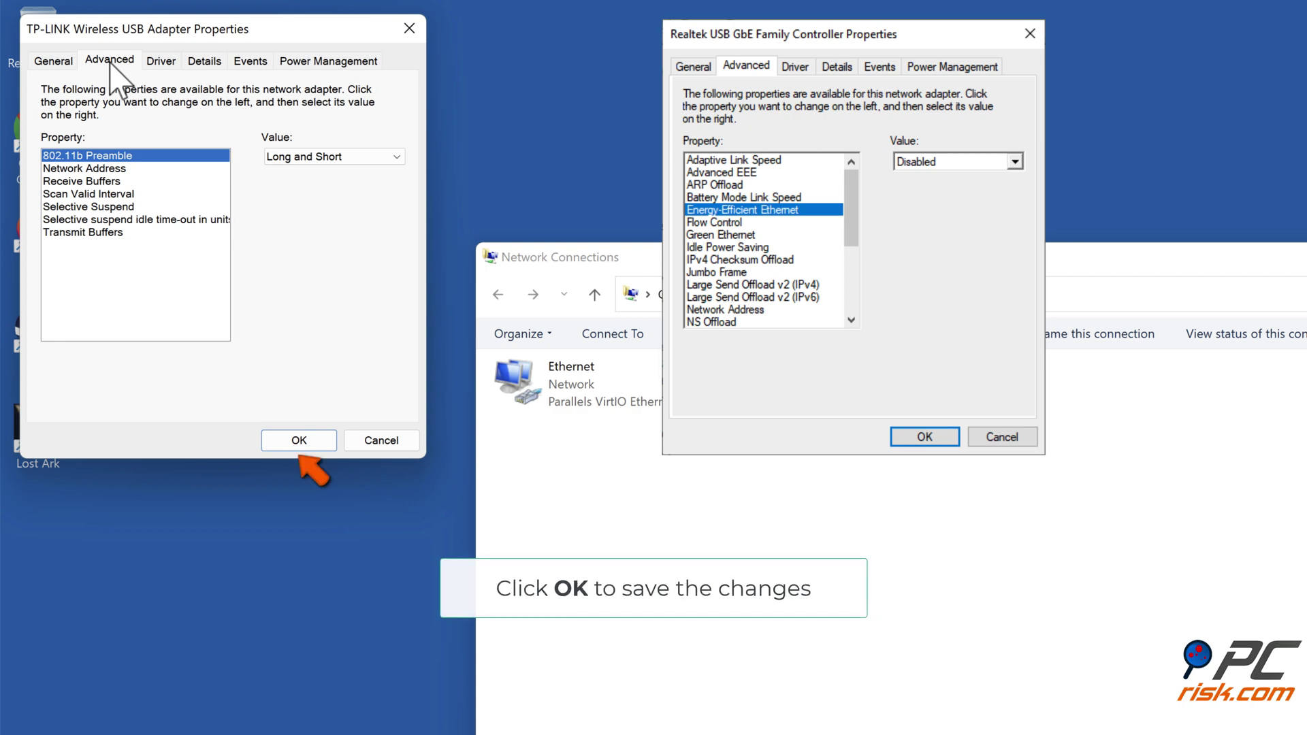
left_click(300, 440)
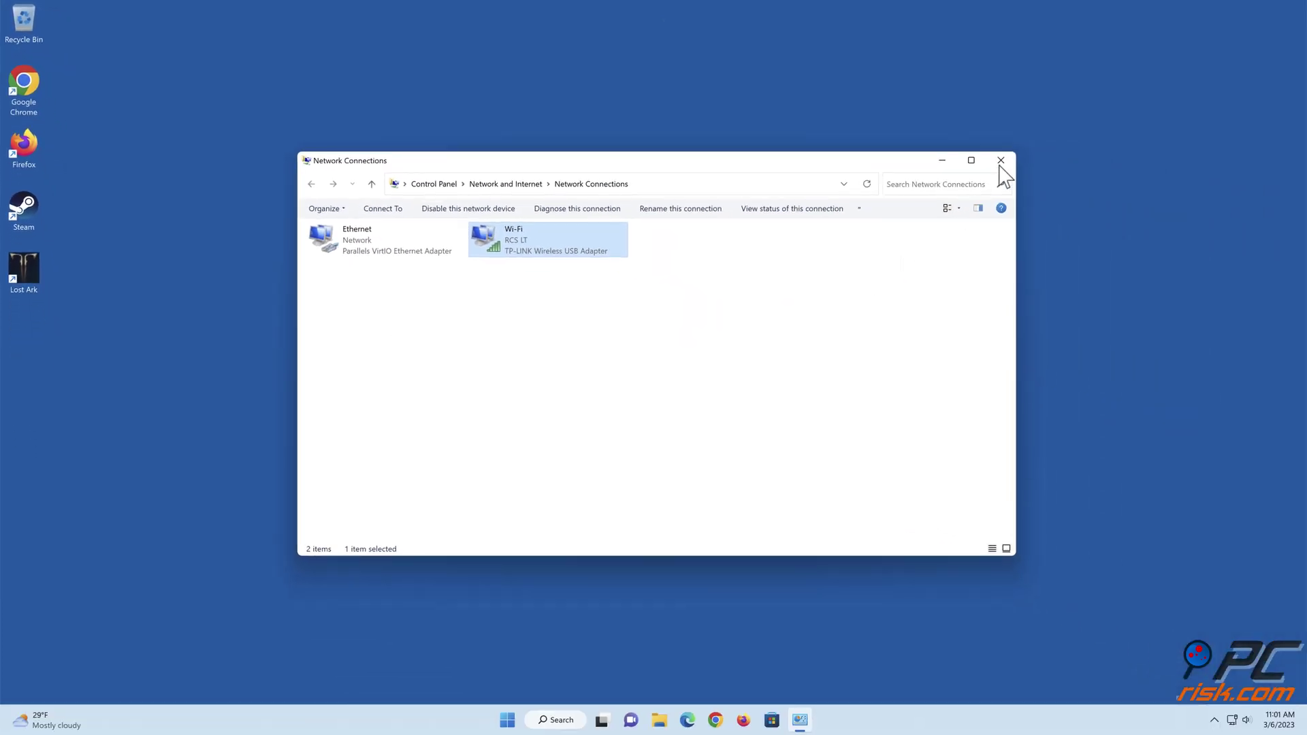
left_click(1000, 161)
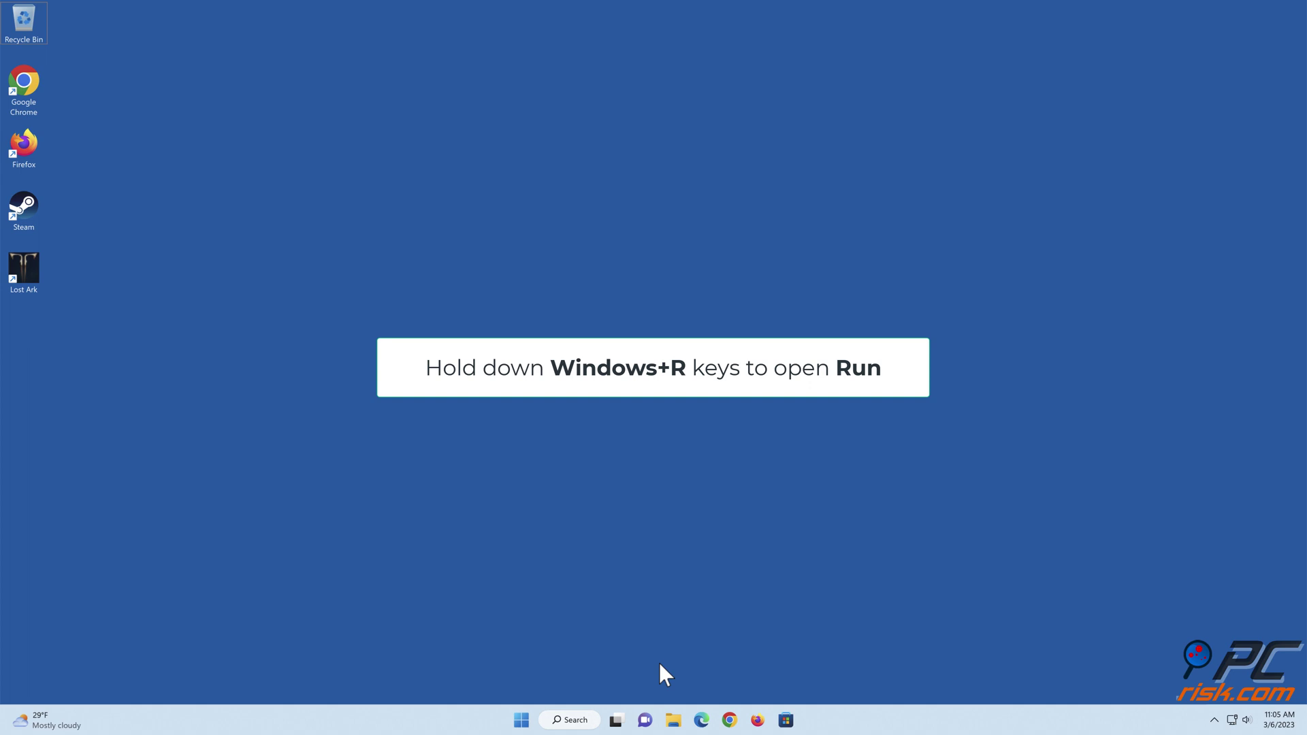
Step: Enter cmd in the Run dialog
key("super+r")
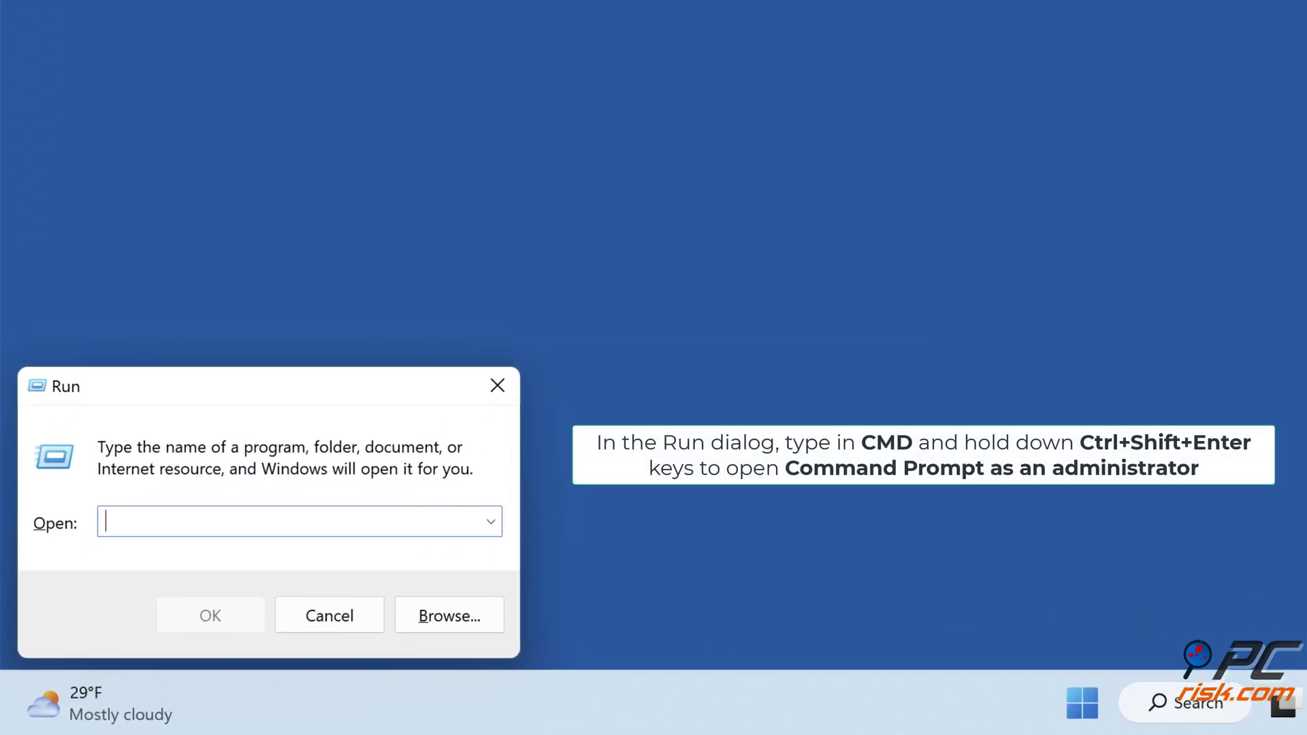
type("cmd")
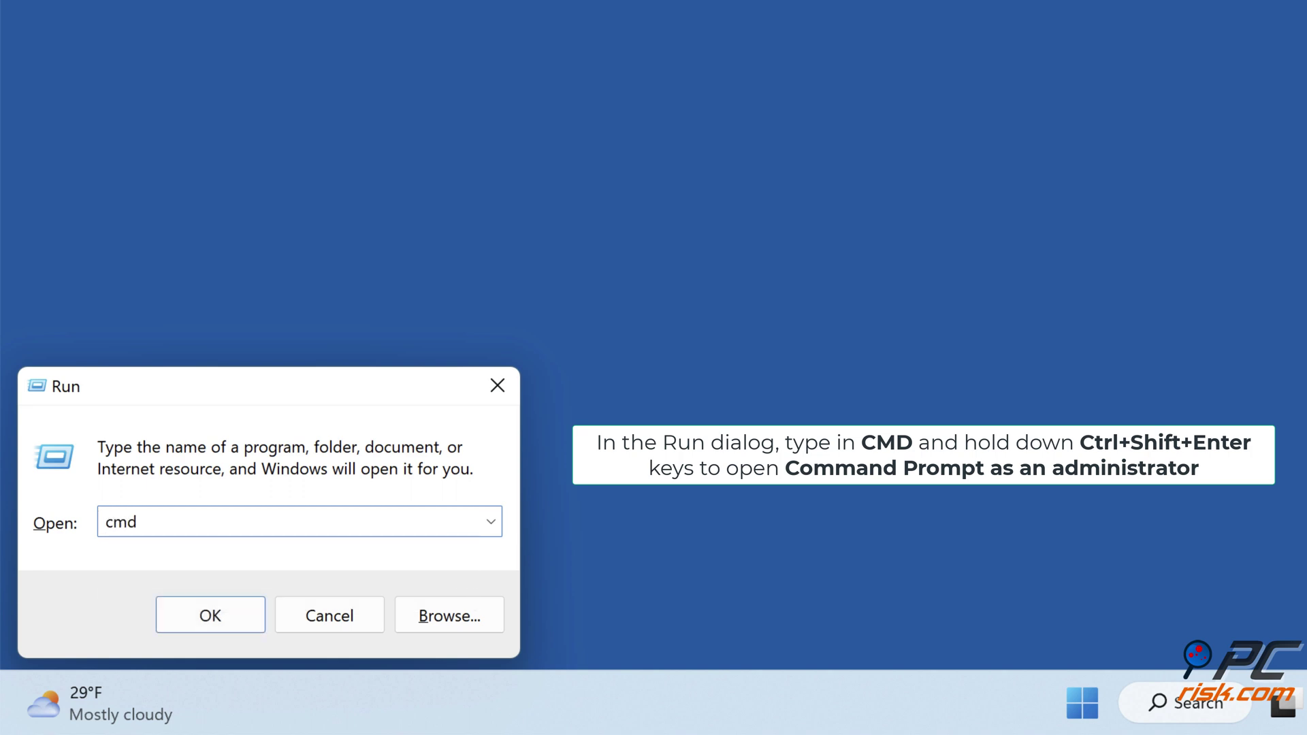
Step: Open Command Prompt as administrator and run netsh winsock reset and the IP stack reset
key("ctrl+shift+Return")
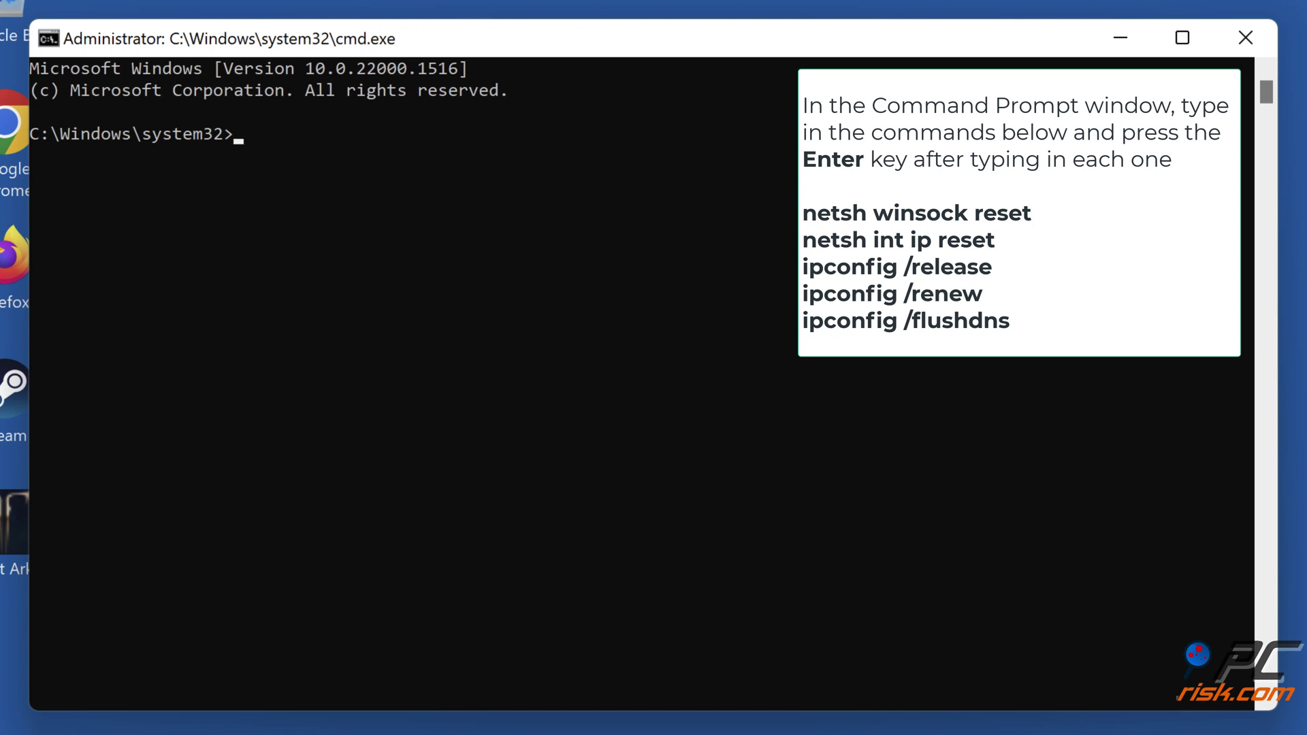
type("netsh winsock reset")
key("Return")
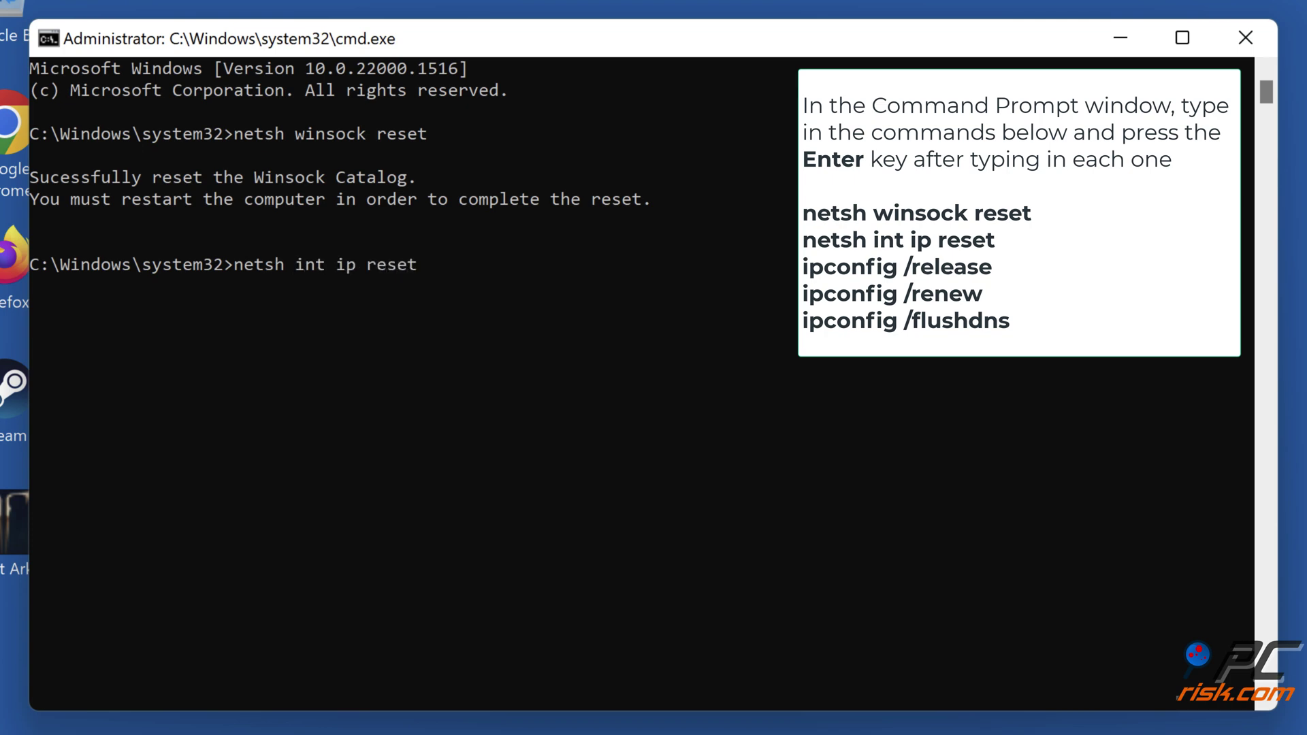
key("Return")
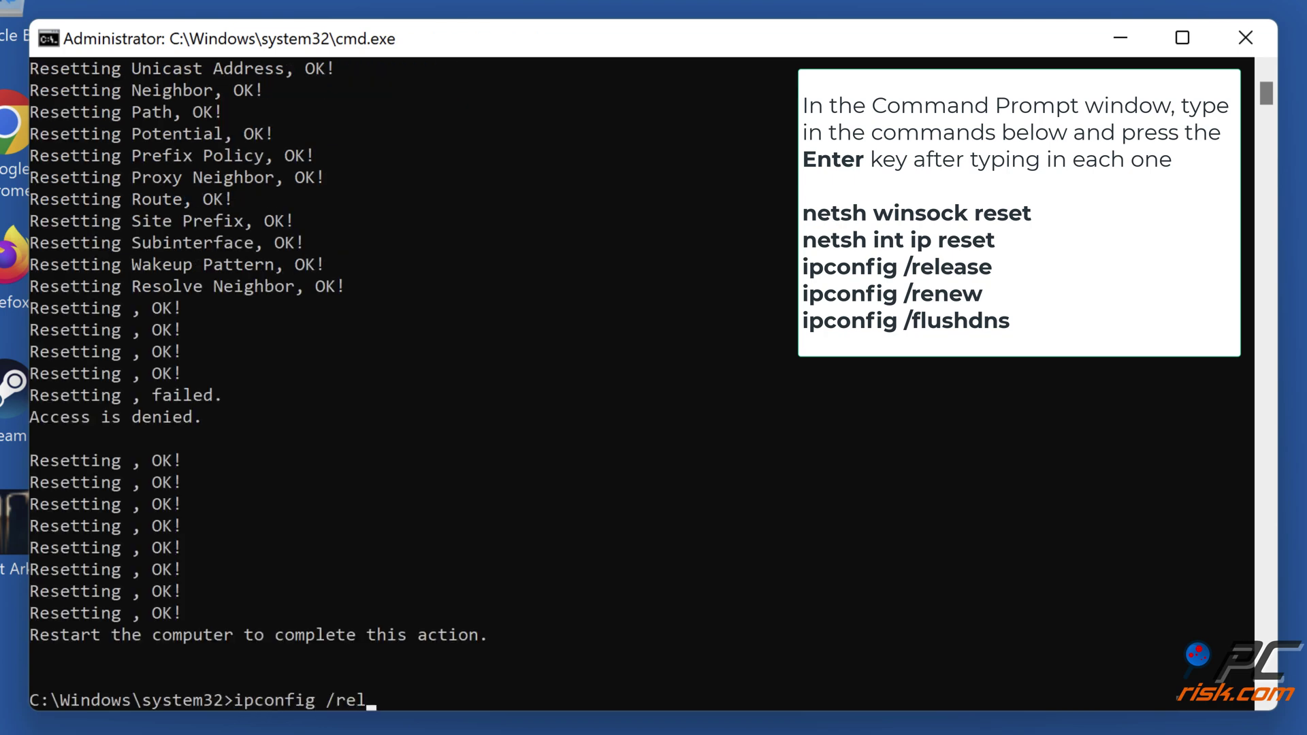
Step: Run ipconfig /release, ipconfig /renew and ipconfig /flushdns
type("ipconfig /release")
key("Return")
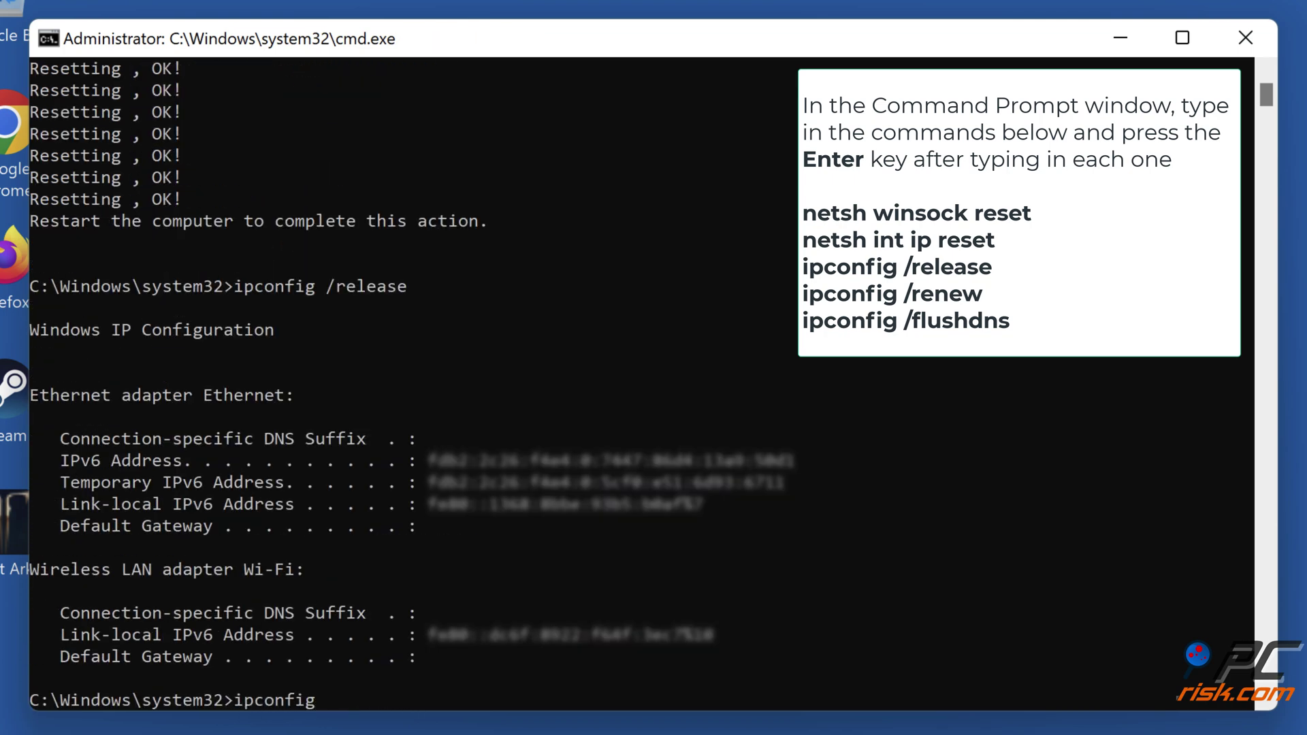
type("ipconfig /renew")
key("Return")
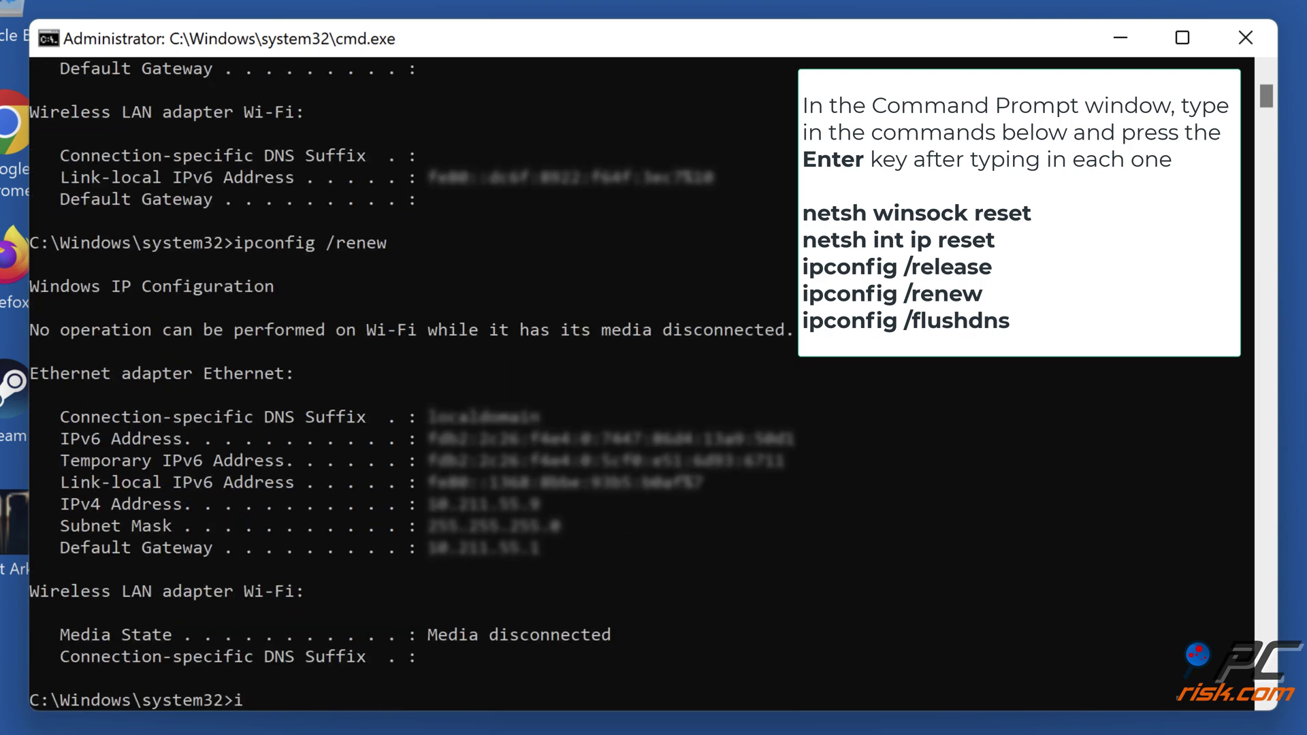
type("ipconfig /flushdns")
key("Return")
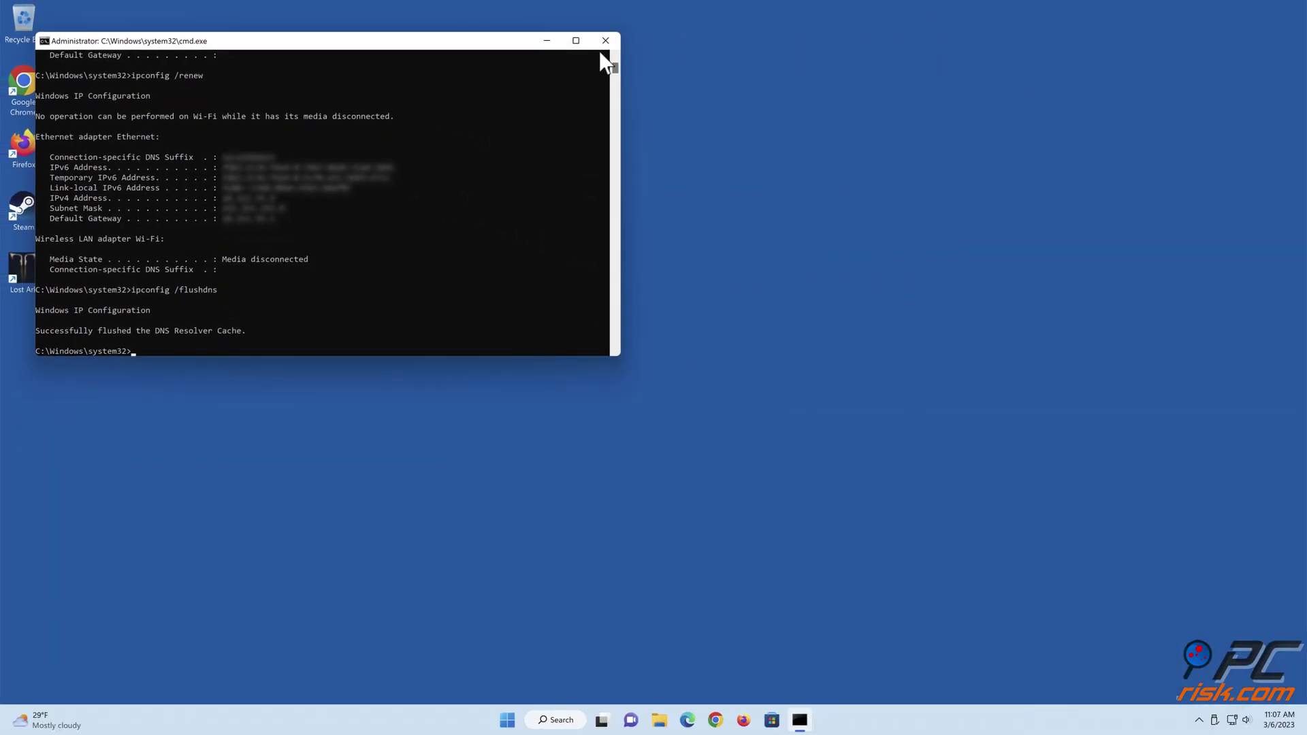
Step: Close Command Prompt and restart the PC from the Start menu's power options
left_click(603, 41)
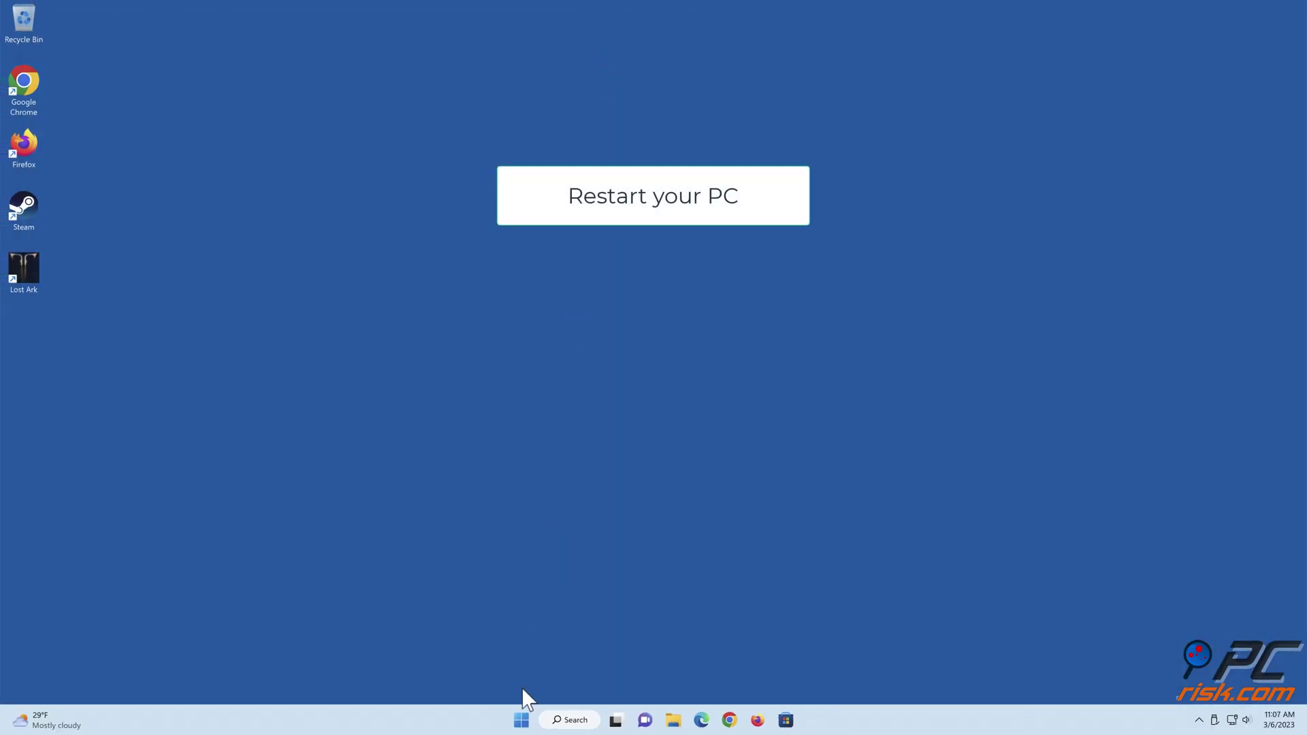
left_click(521, 720)
left_click(811, 677)
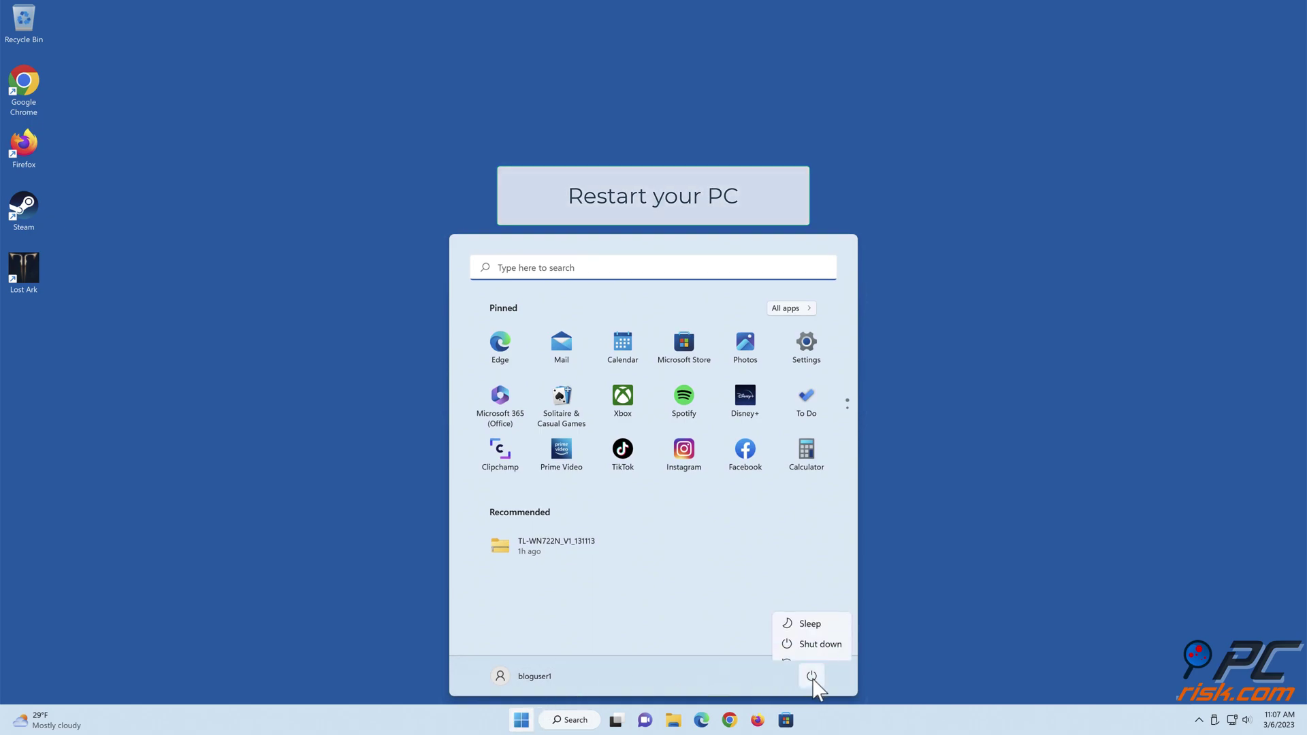
left_click(814, 649)
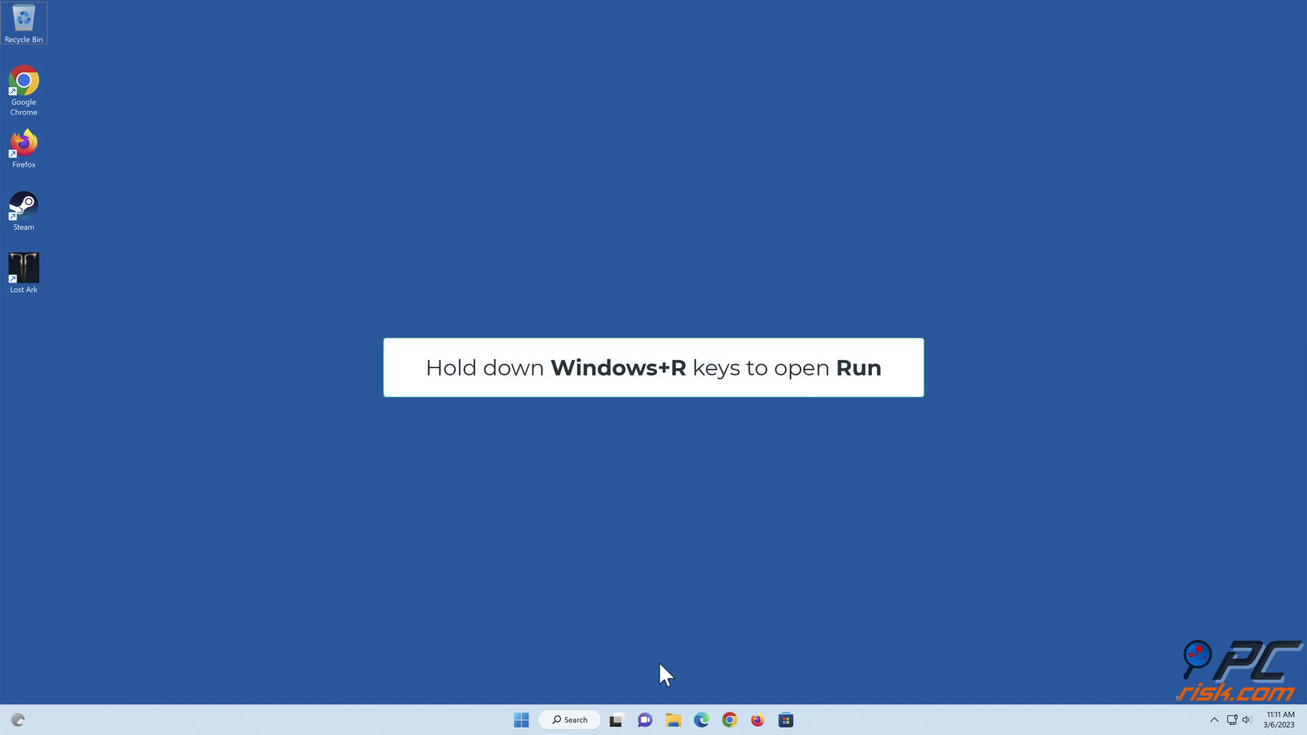
Step: Run ncpa.cpl again to reopen the Network Connections window
key("super+r")
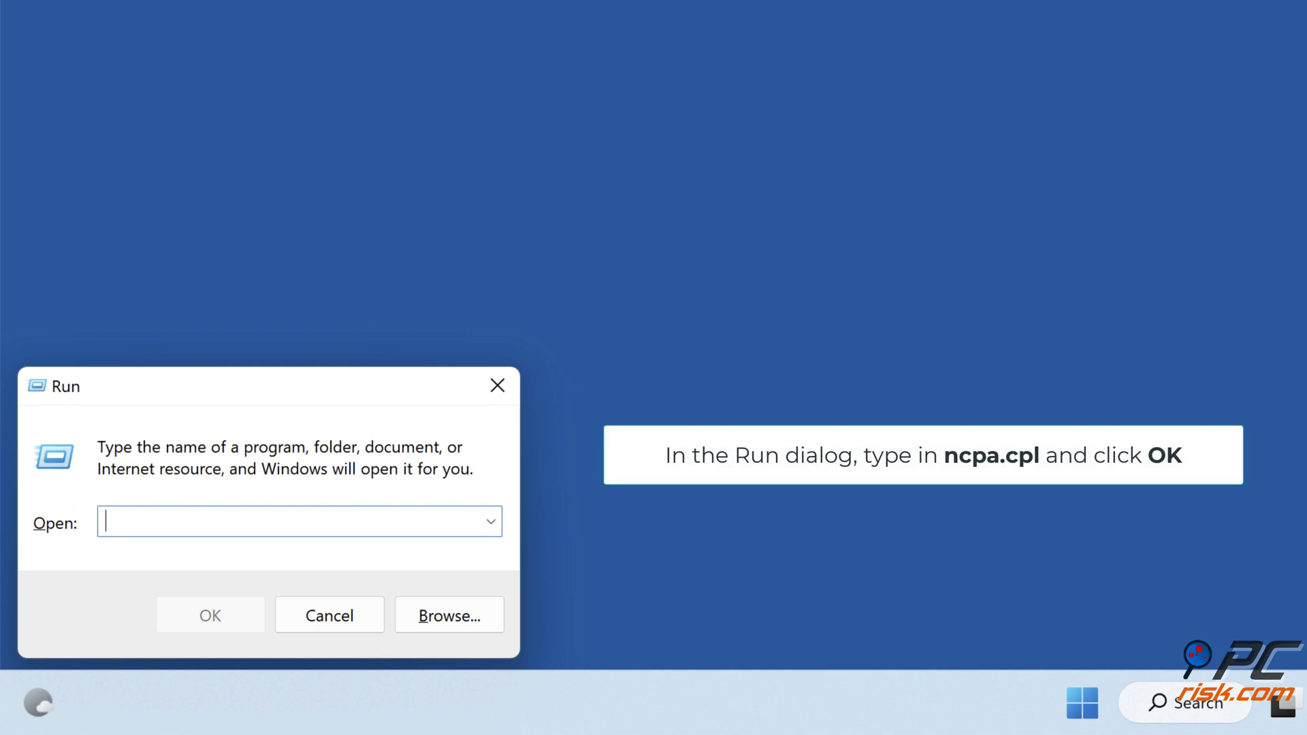
type("ncpa.cpl")
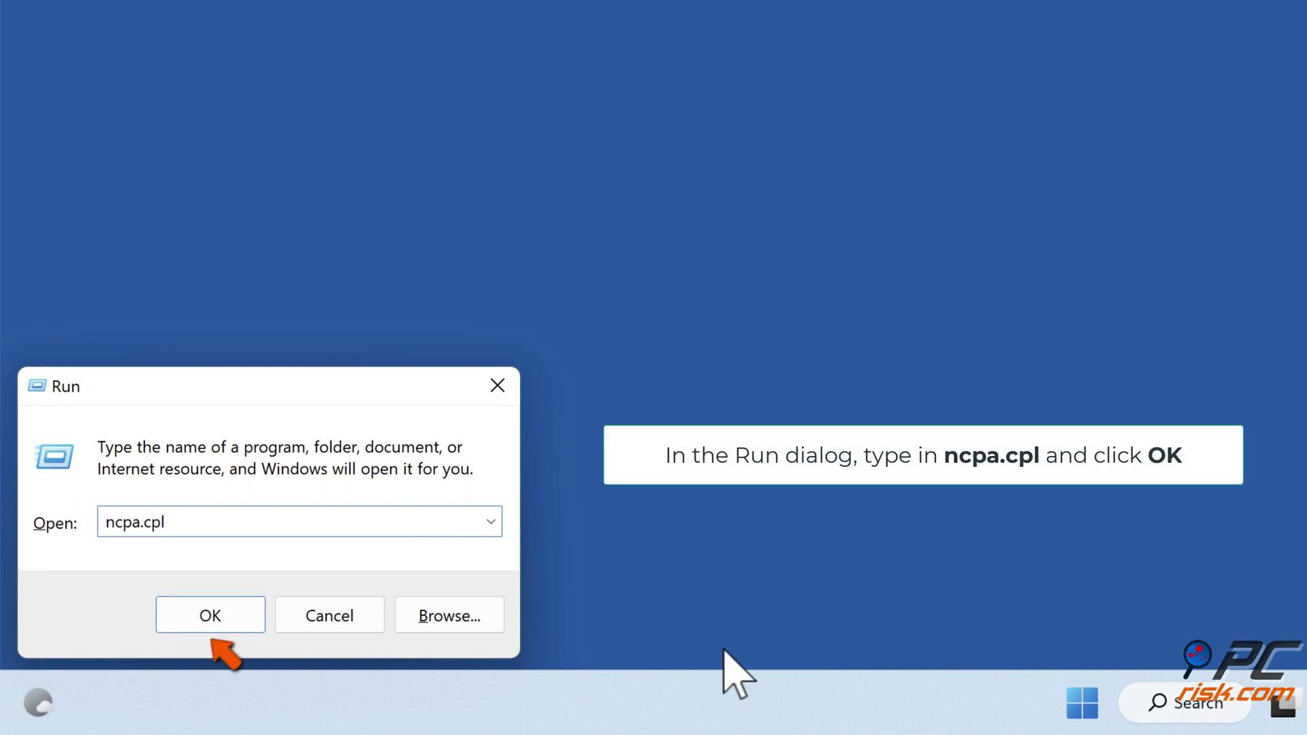
left_click(211, 616)
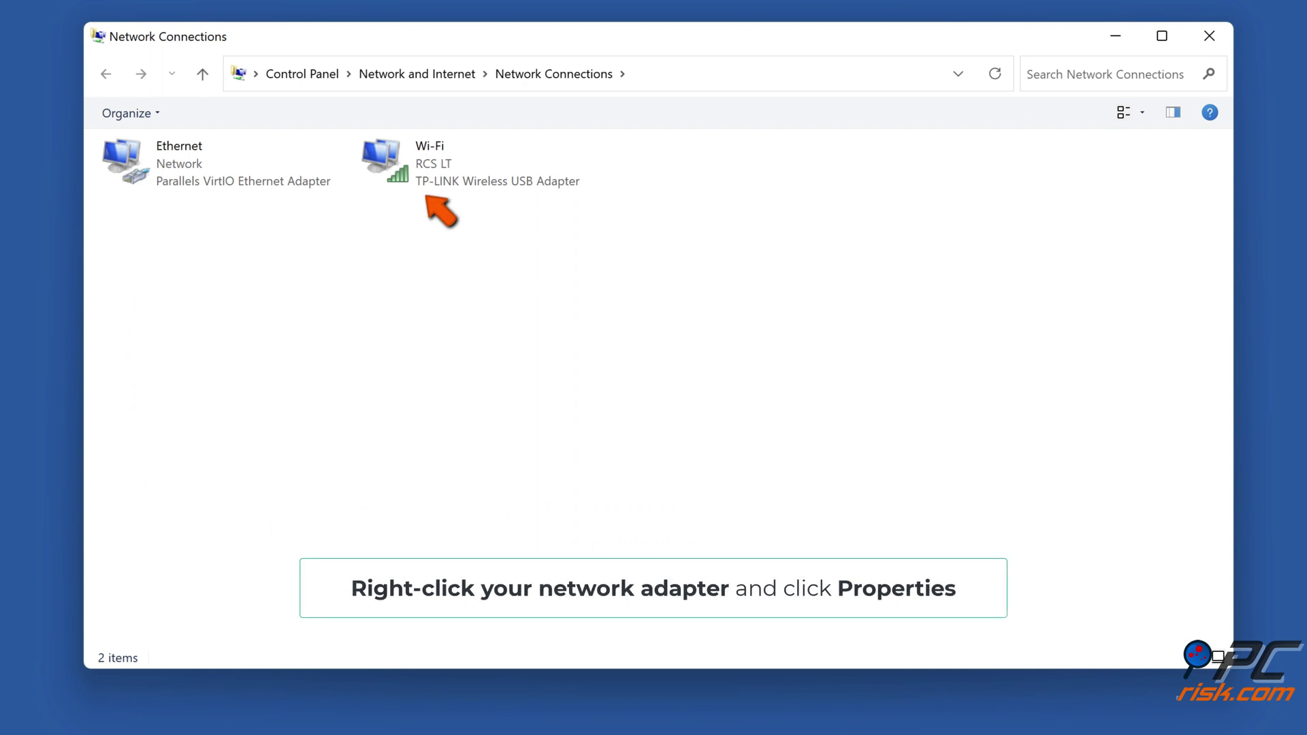
Step: Open the Wi-Fi adapter's Properties and select Internet Protocol Version 4 (TCP/IPv4)
right_click(439, 176)
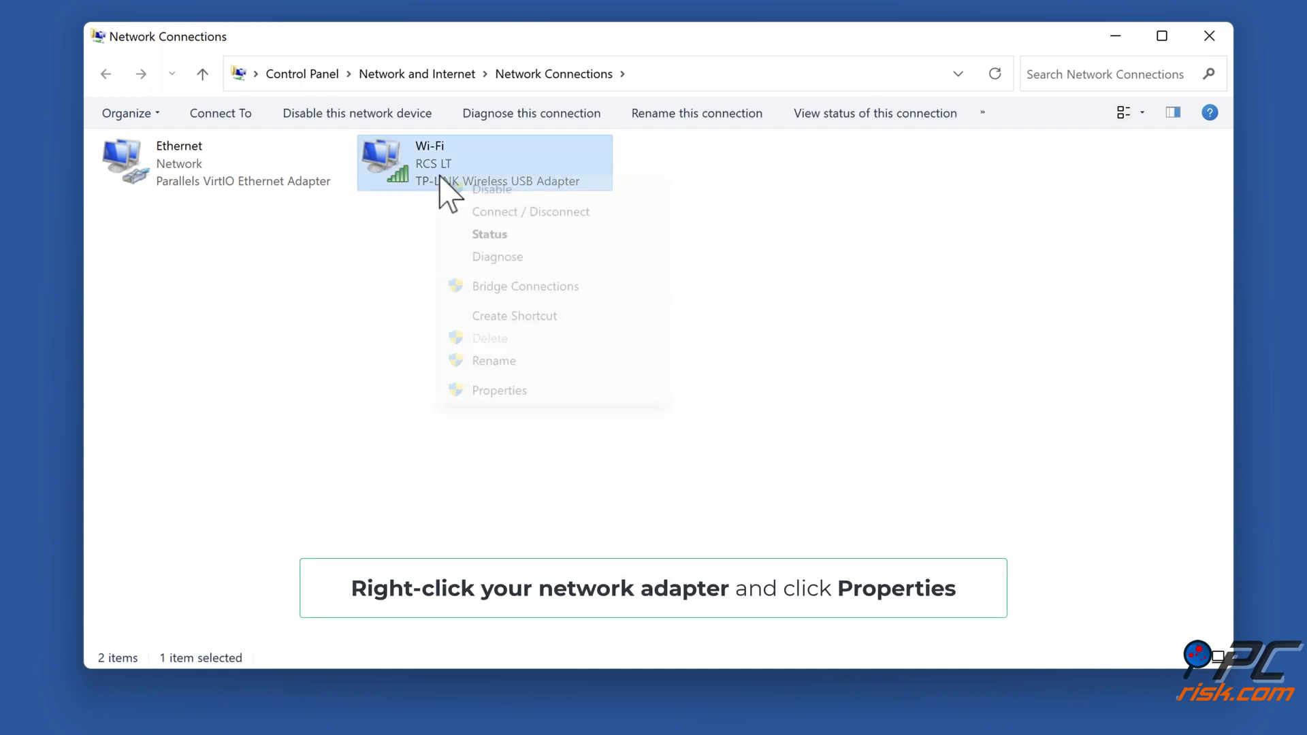
left_click(491, 394)
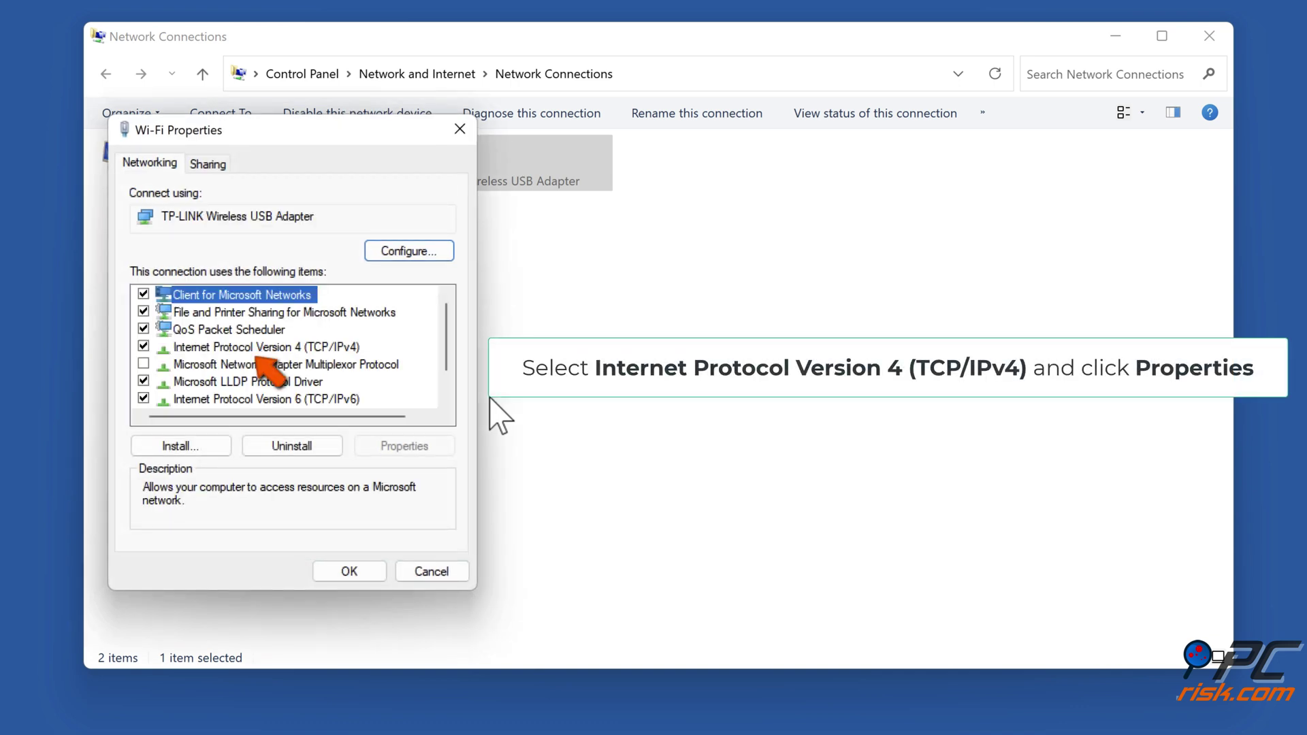
left_click(283, 347)
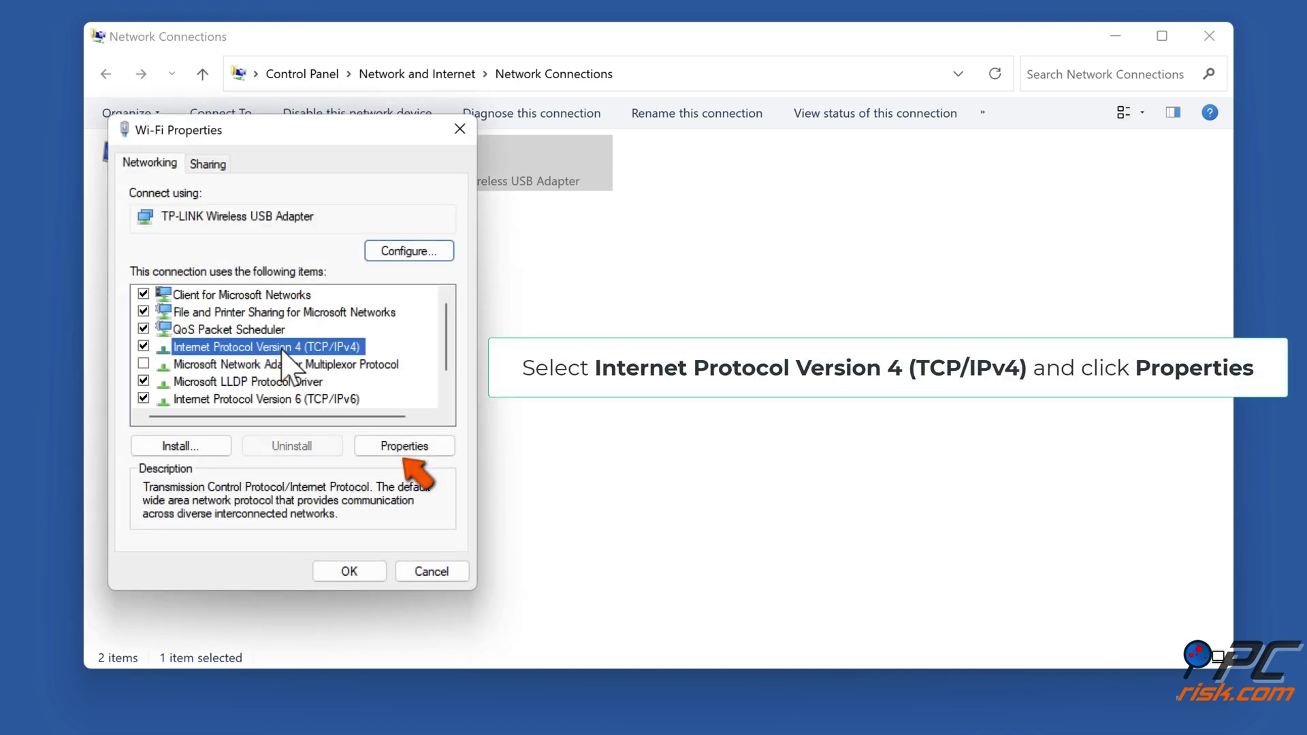
Step: Set preferred DNS 1.1.1.1 and alternate 1.0.0.1, then close Wi-Fi Properties and Network Connections
left_click(402, 452)
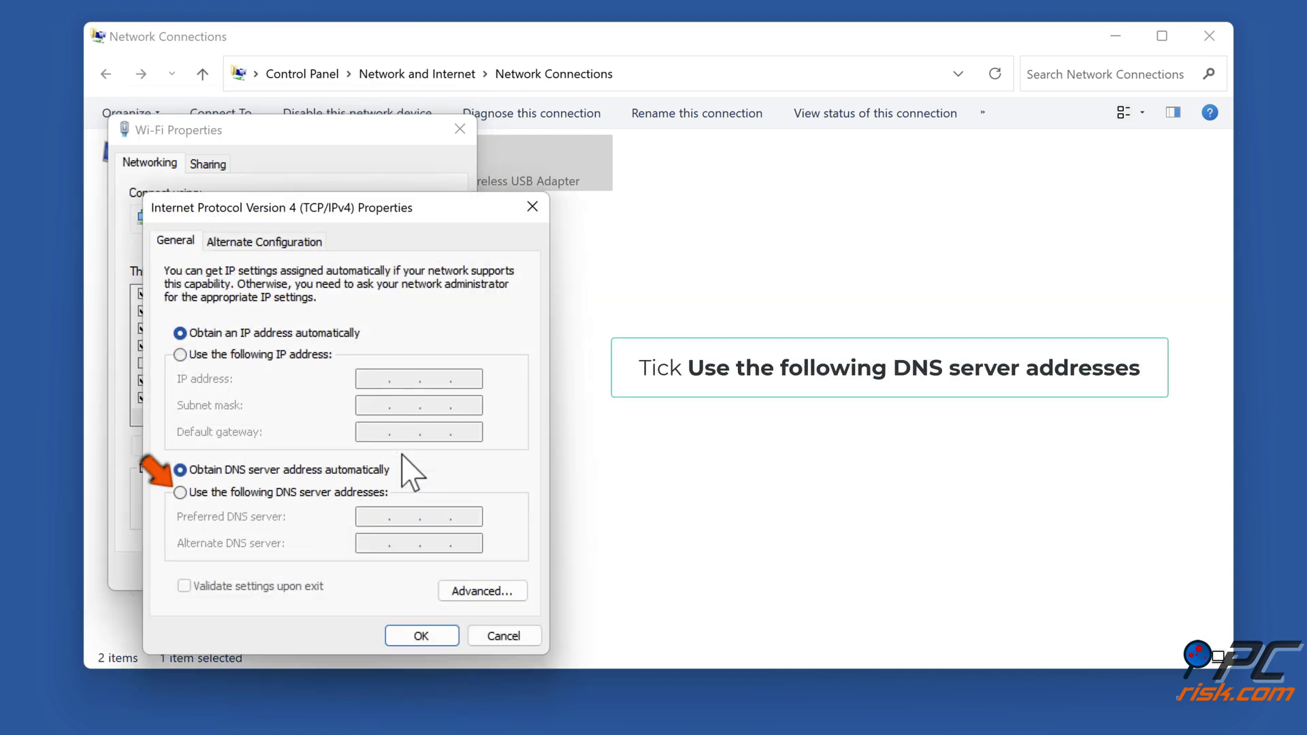
left_click(180, 493)
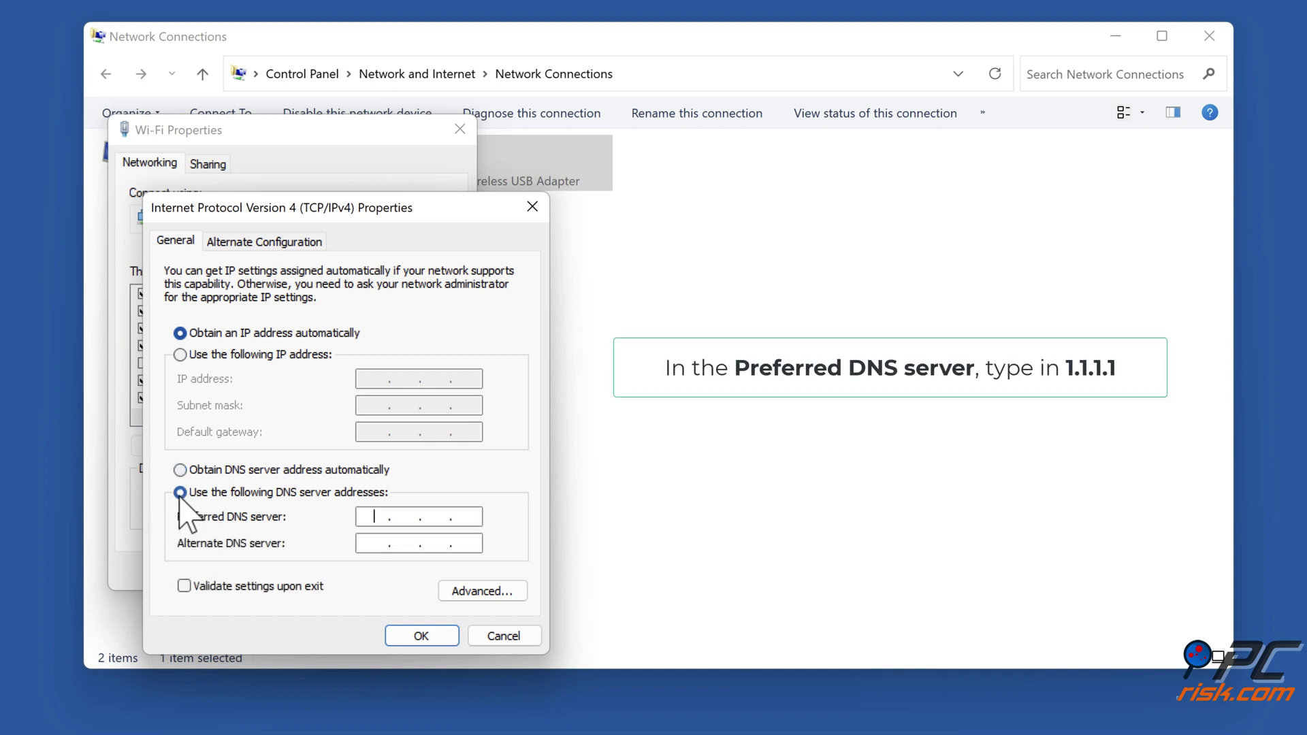
type("1.1.1.1")
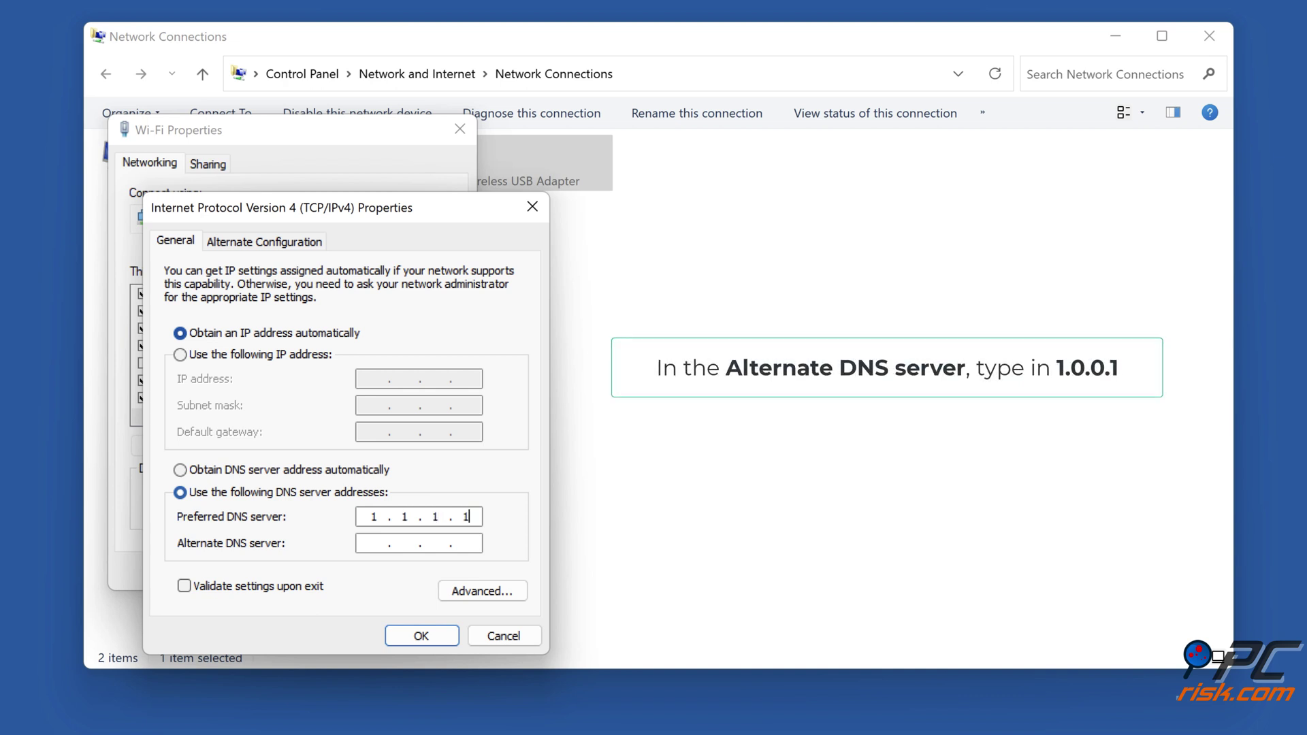
left_click(366, 543)
type("1.0.0.1")
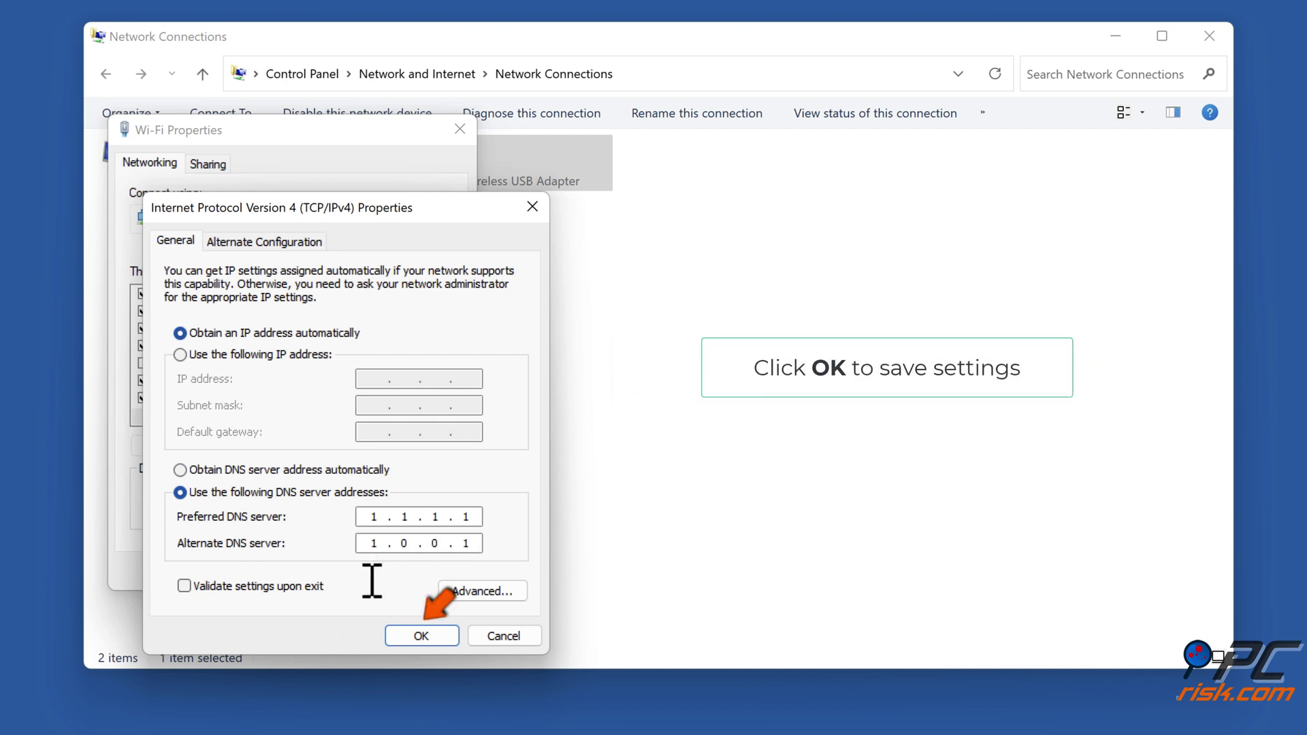
left_click(431, 640)
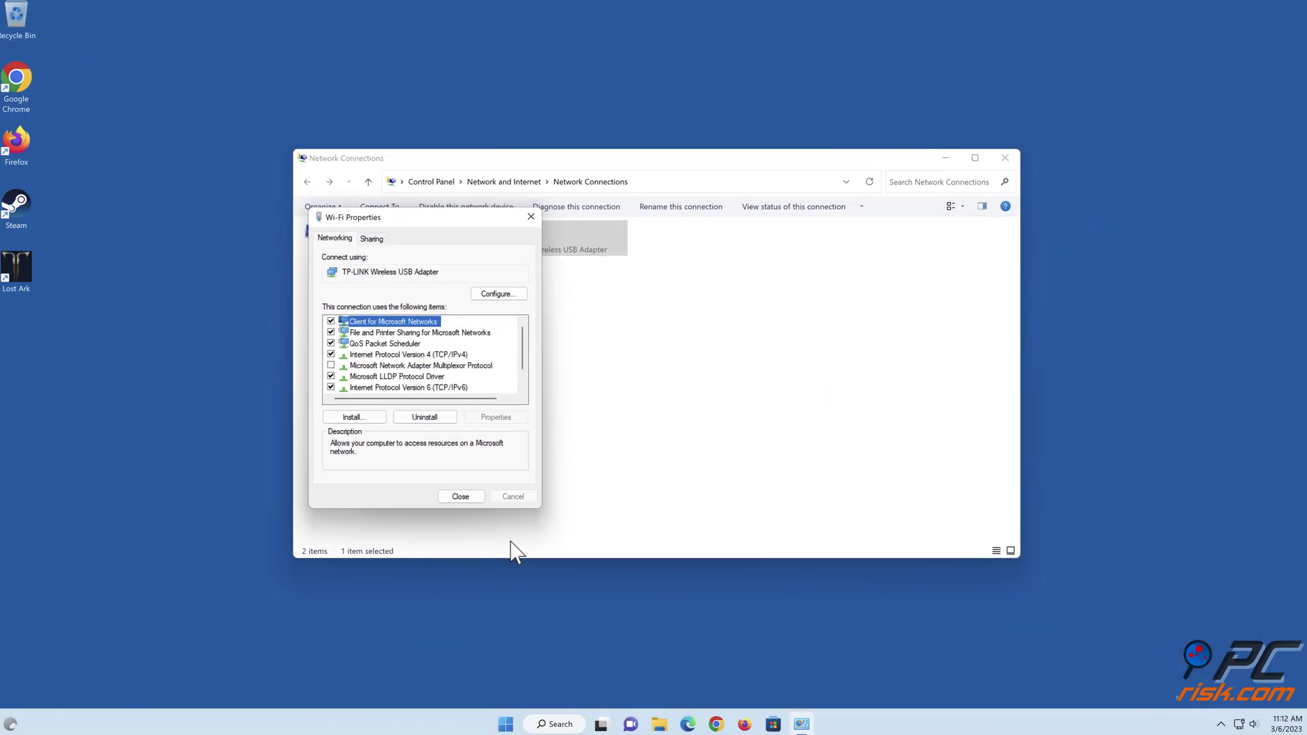
left_click(471, 497)
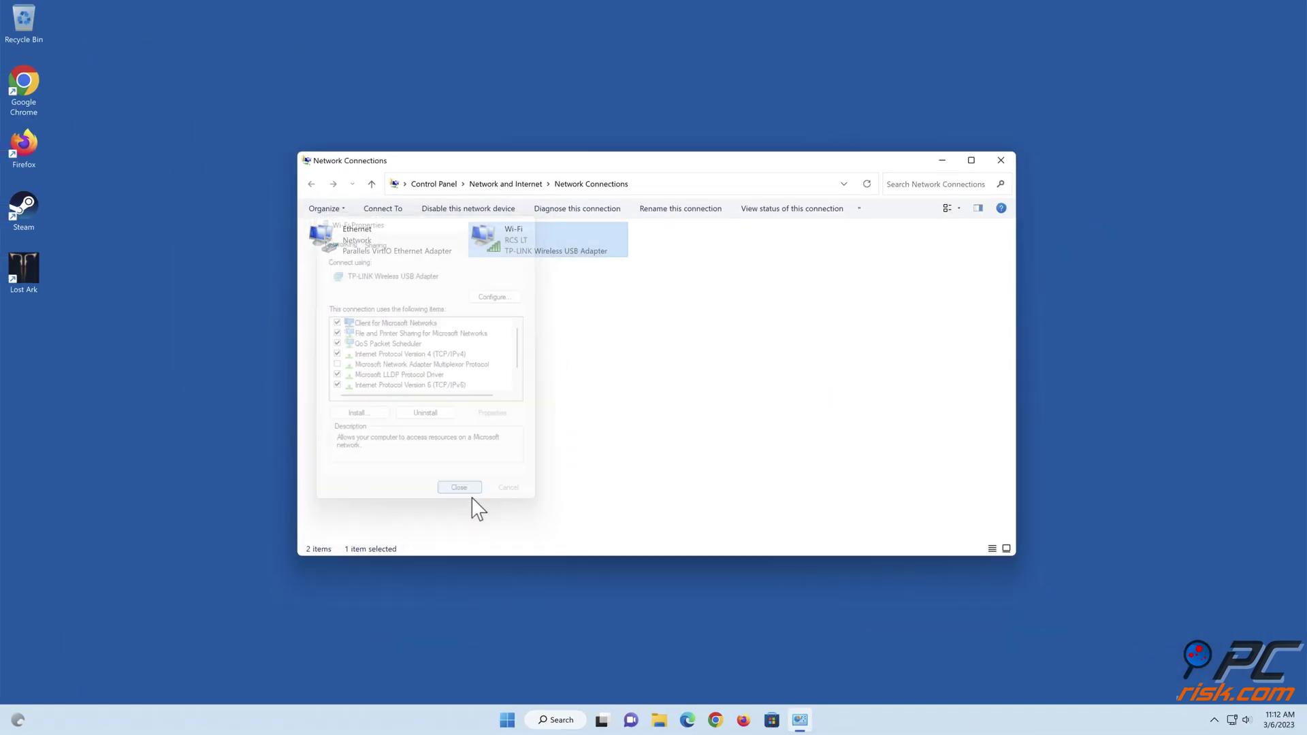
left_click(999, 161)
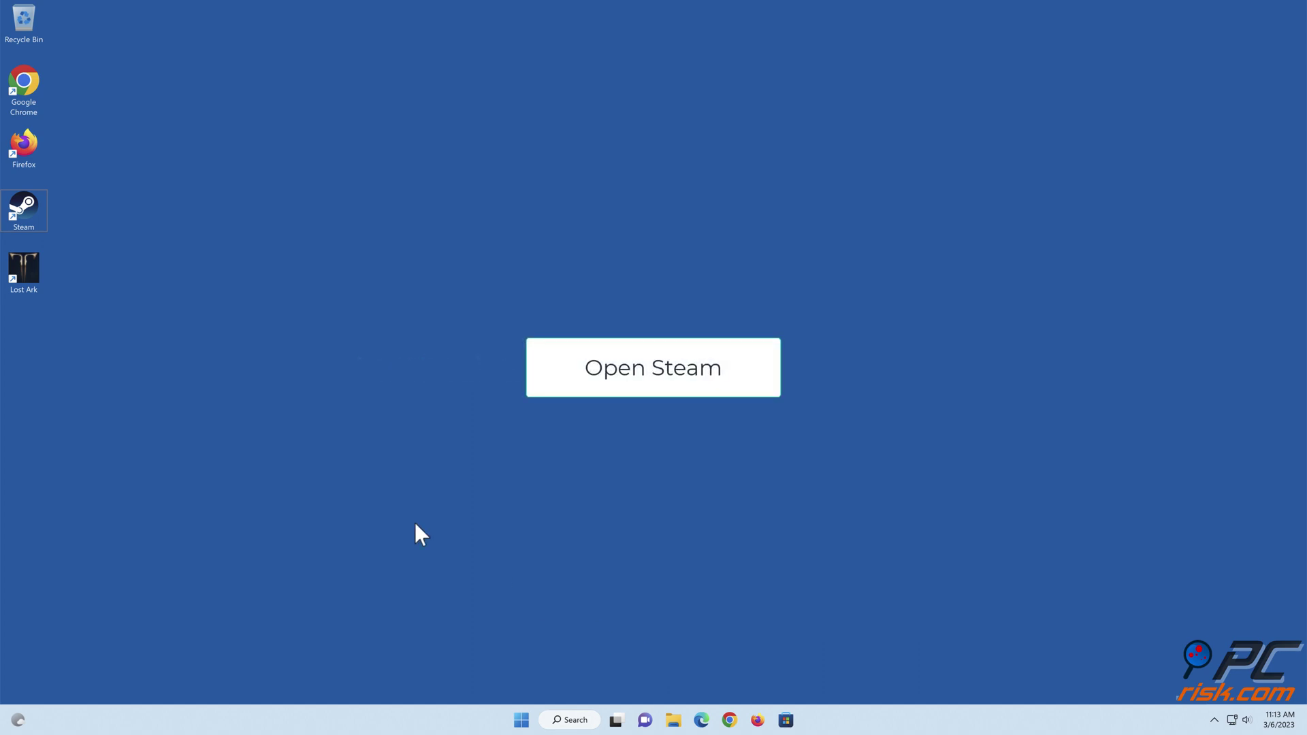
Step: Launch Steam and open Lost Ark's properties
double_click(28, 219)
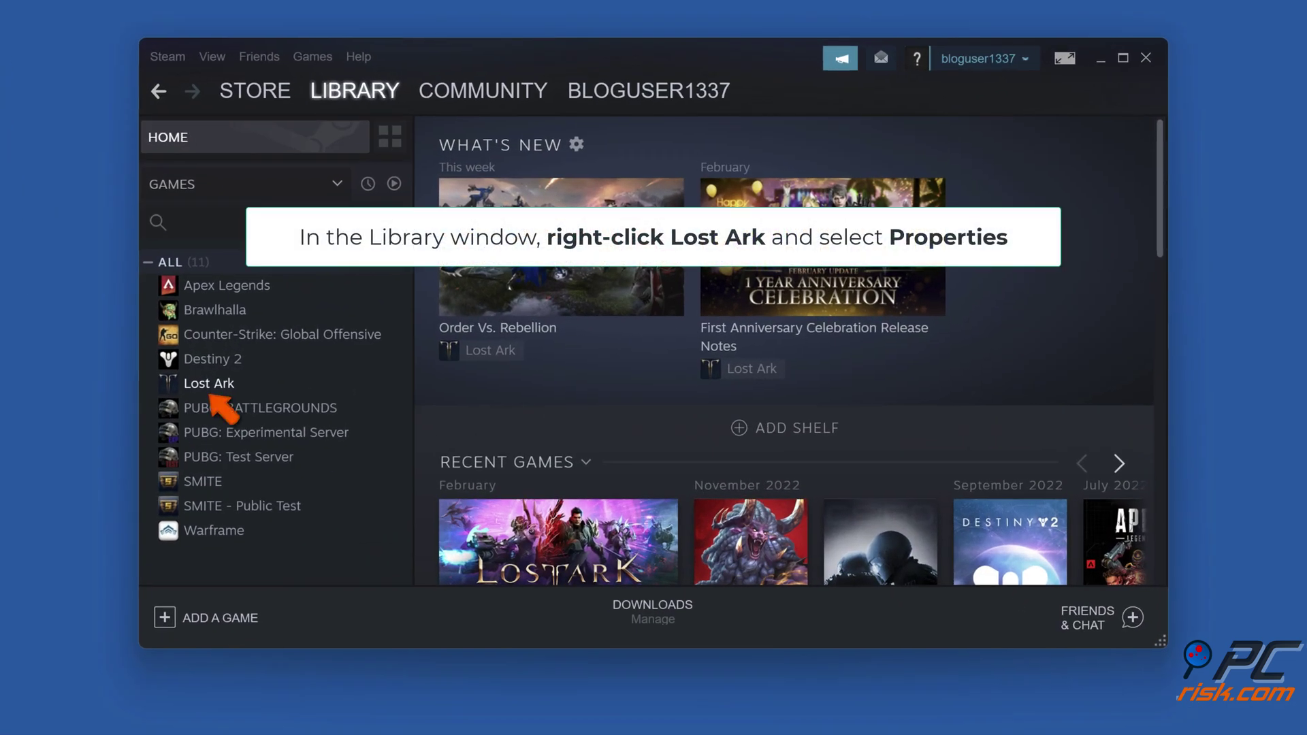
left_click(239, 393)
right_click(239, 395)
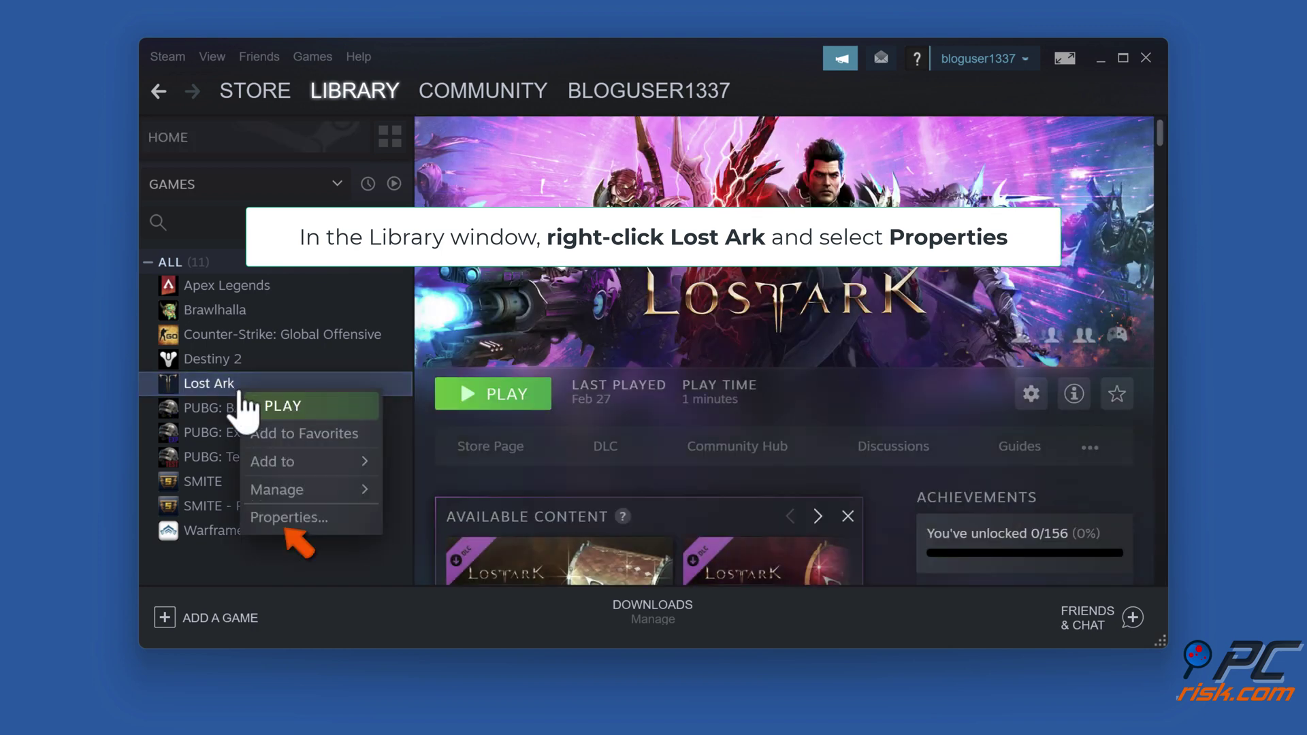
left_click(291, 524)
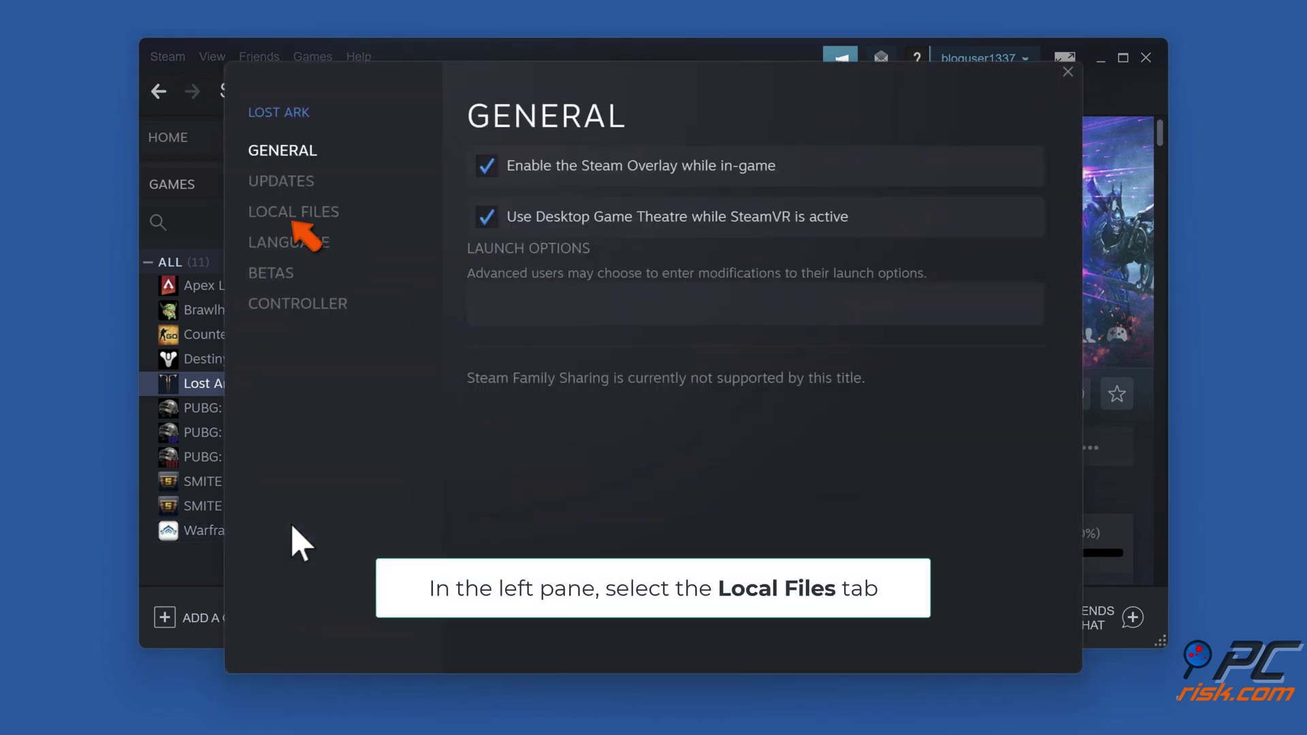
Step: Verify integrity of Lost Ark's 31295 game files, then close Properties and Steam
left_click(303, 219)
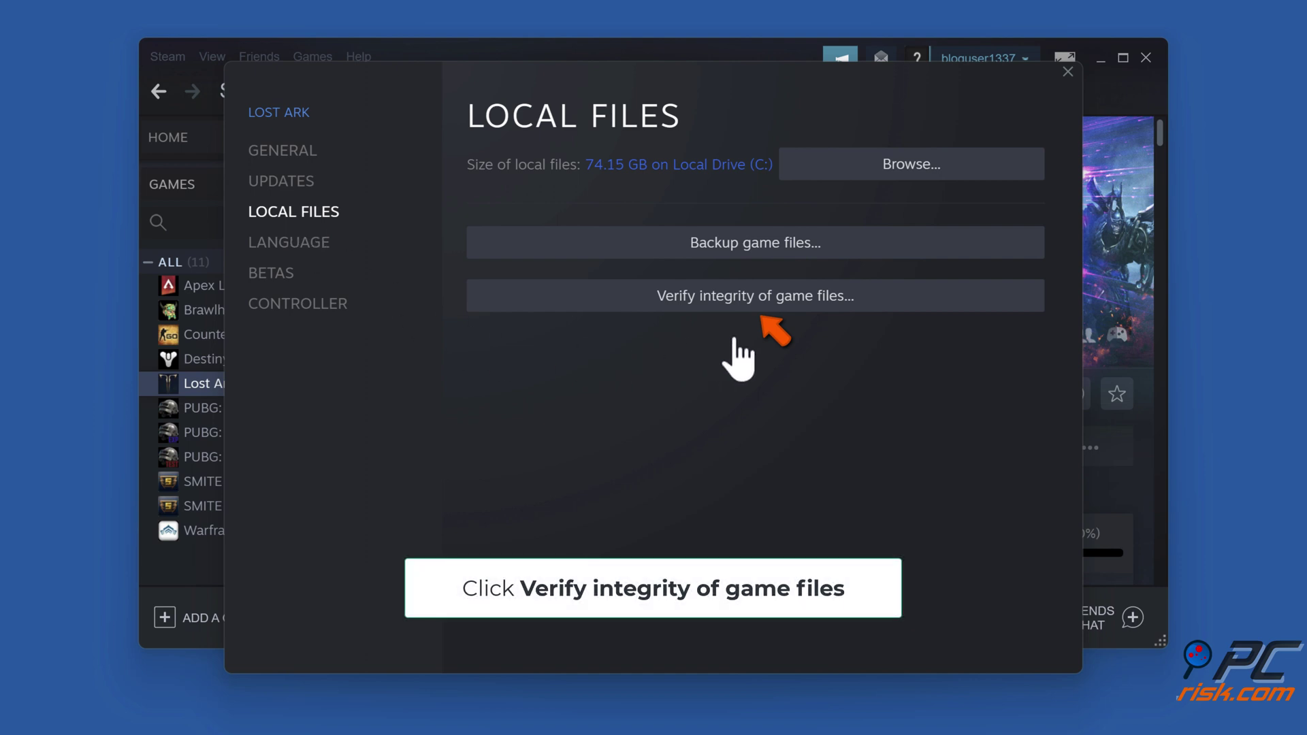
left_click(760, 305)
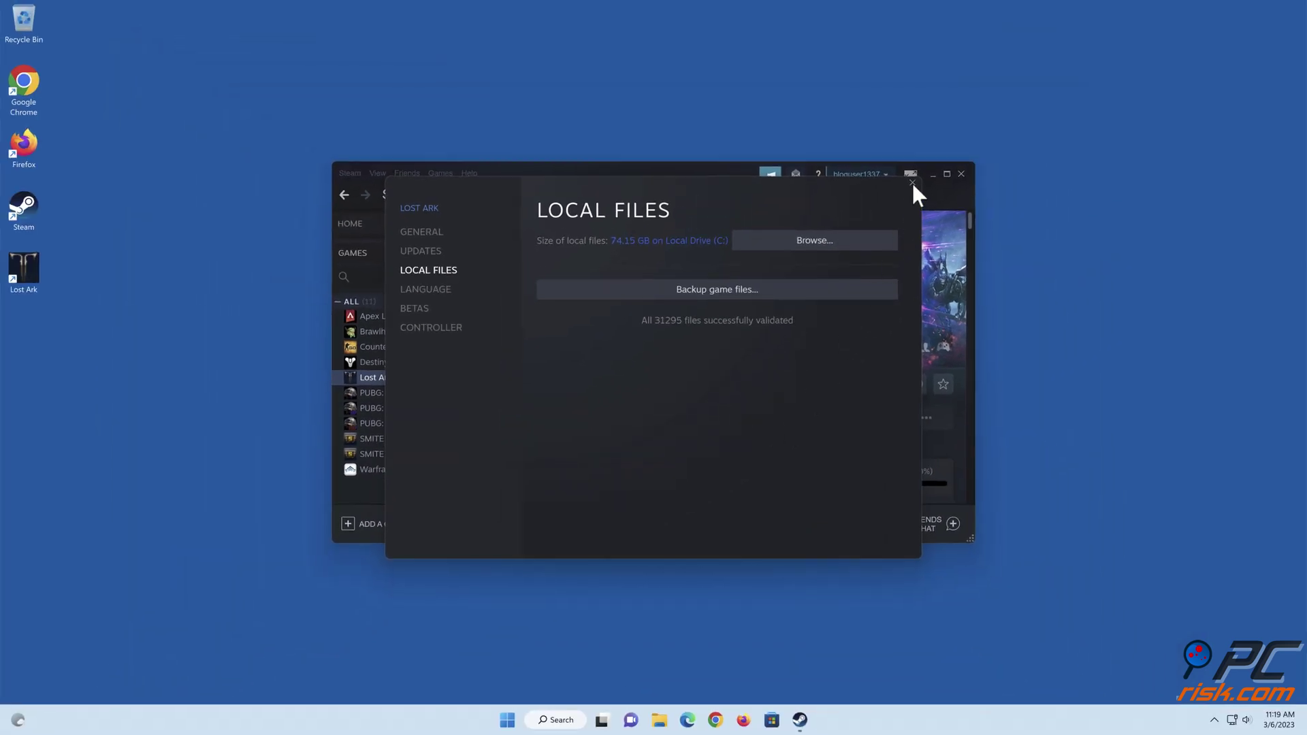
left_click(912, 182)
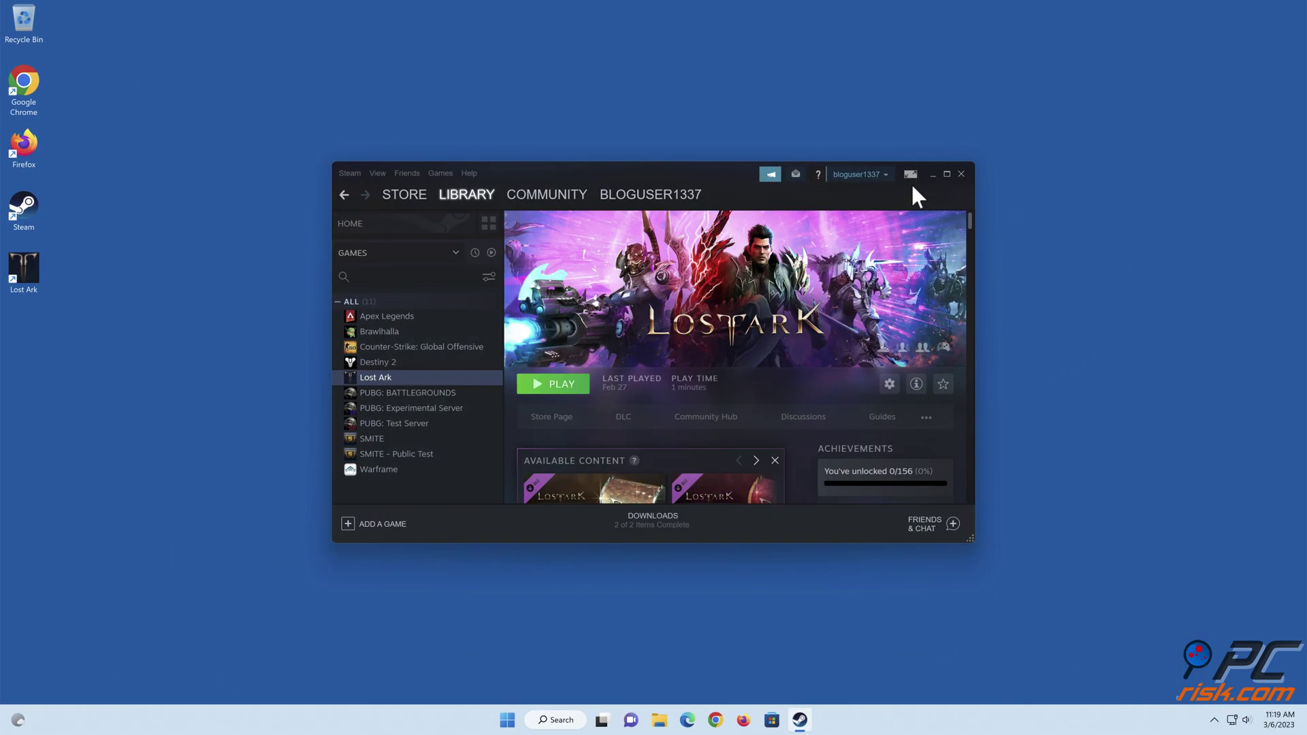
left_click(960, 174)
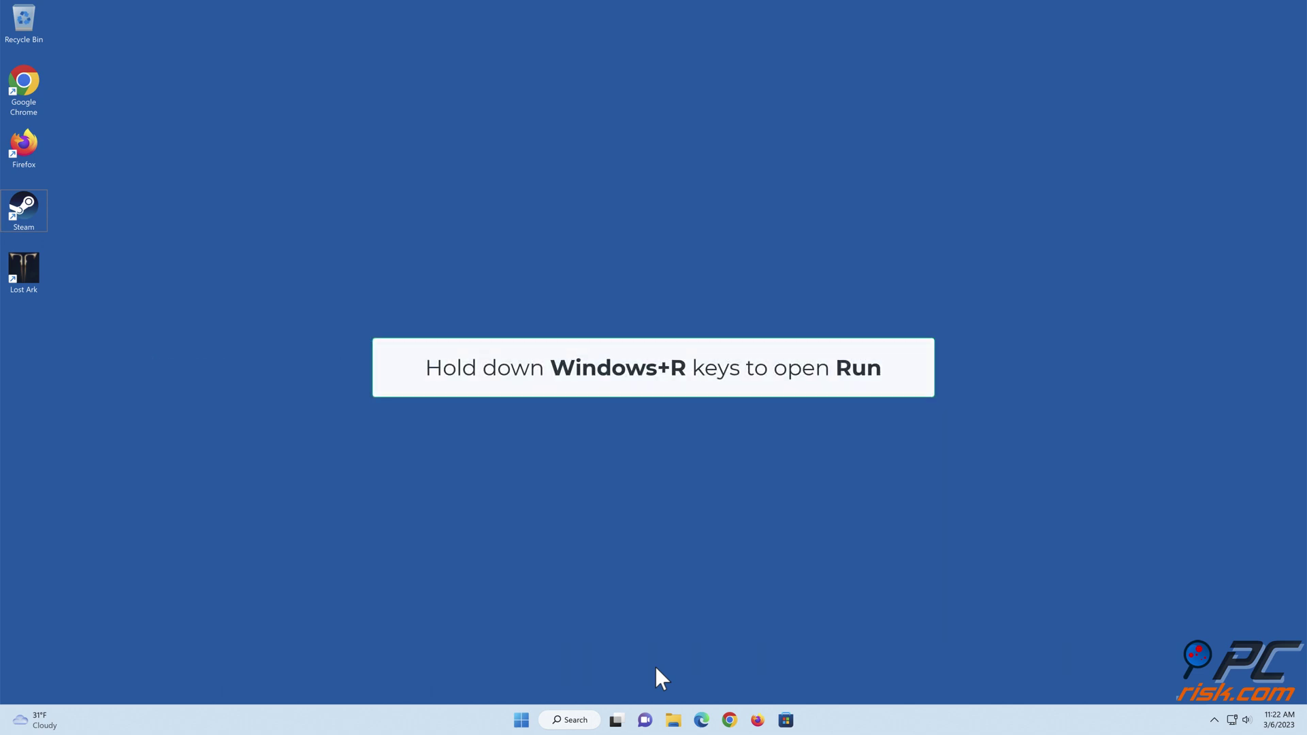
Step: Run gpedit.msc from the Run dialog to launch the Local Group Policy Editor
key("super+r")
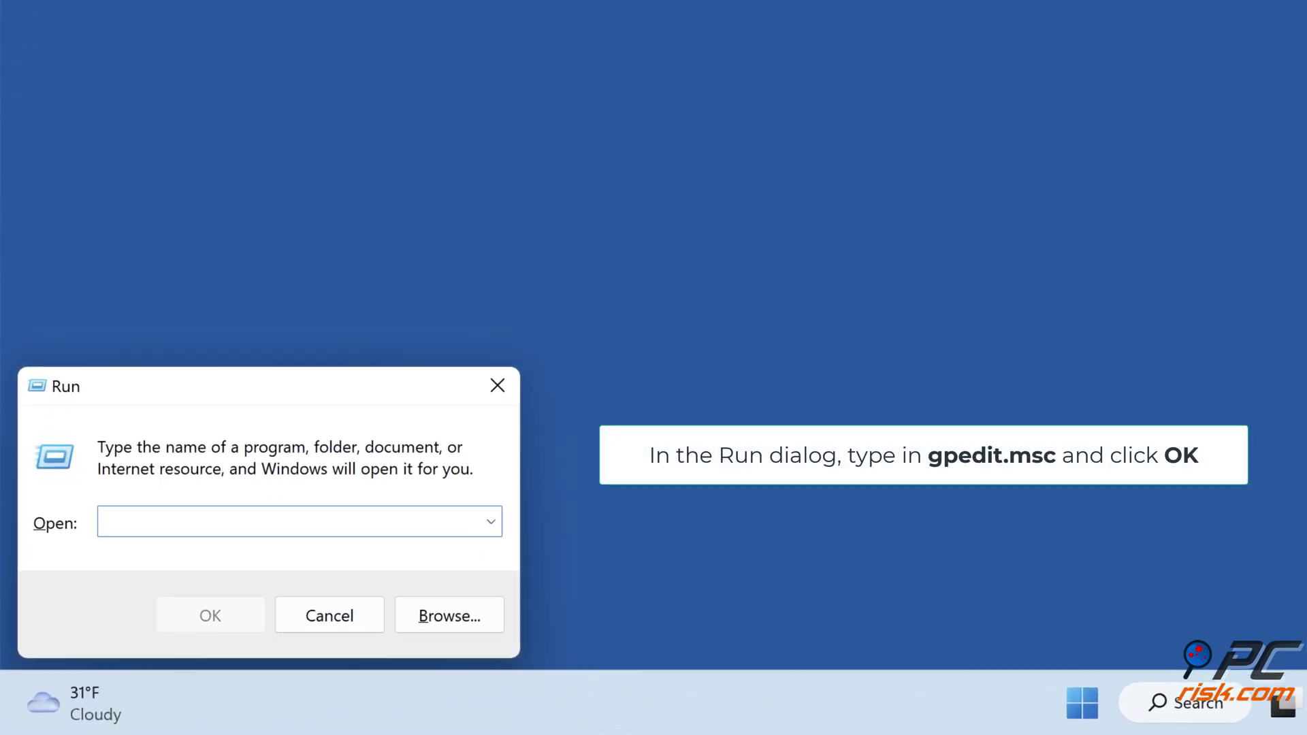
type("gp")
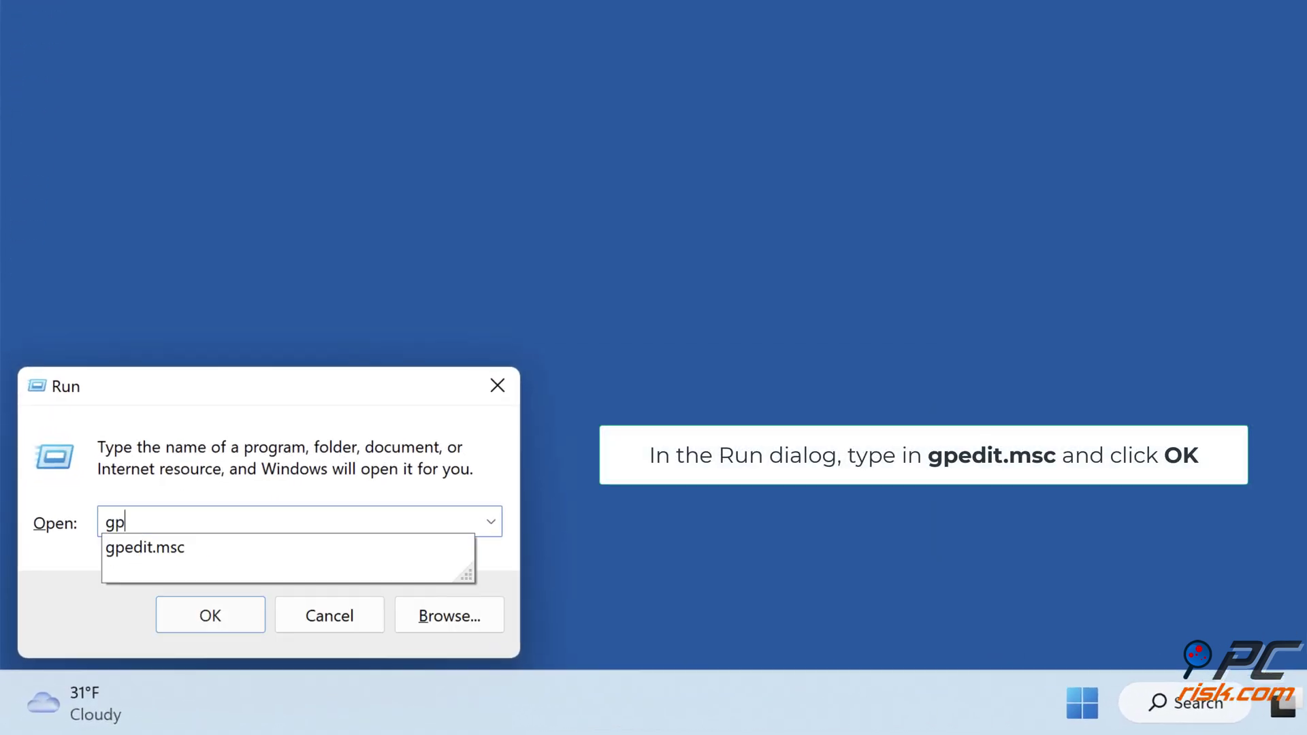
type("edit.msc")
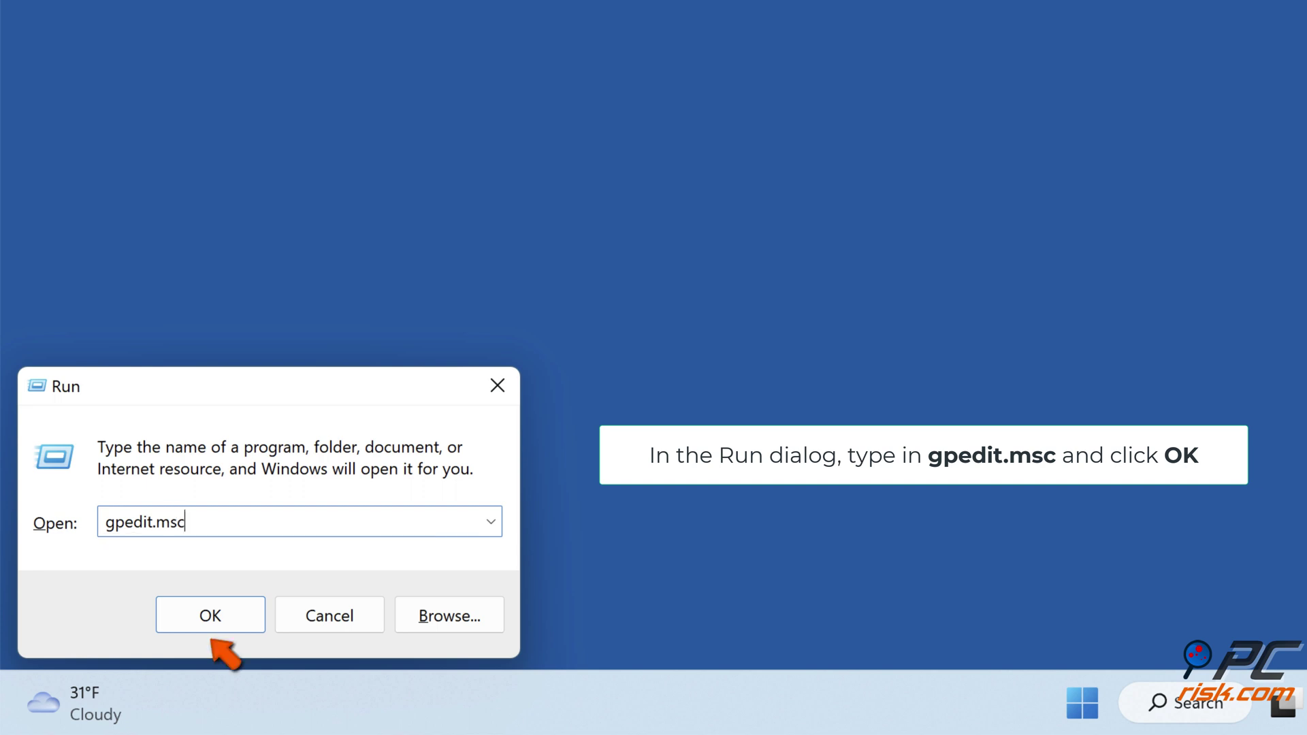
left_click(210, 615)
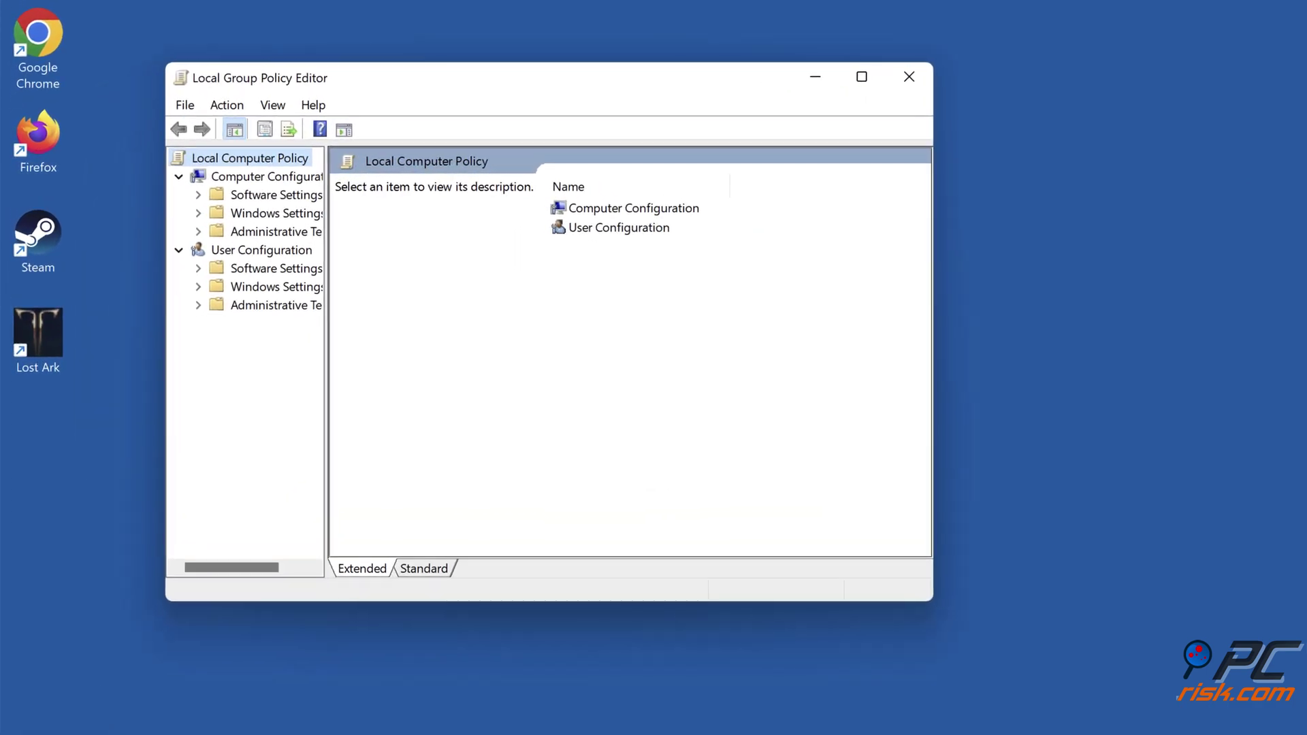
Step: Navigate to Computer Configuration > Administrative Templates > Windows Components > App Privacy
left_click_drag(326, 325, 392, 323)
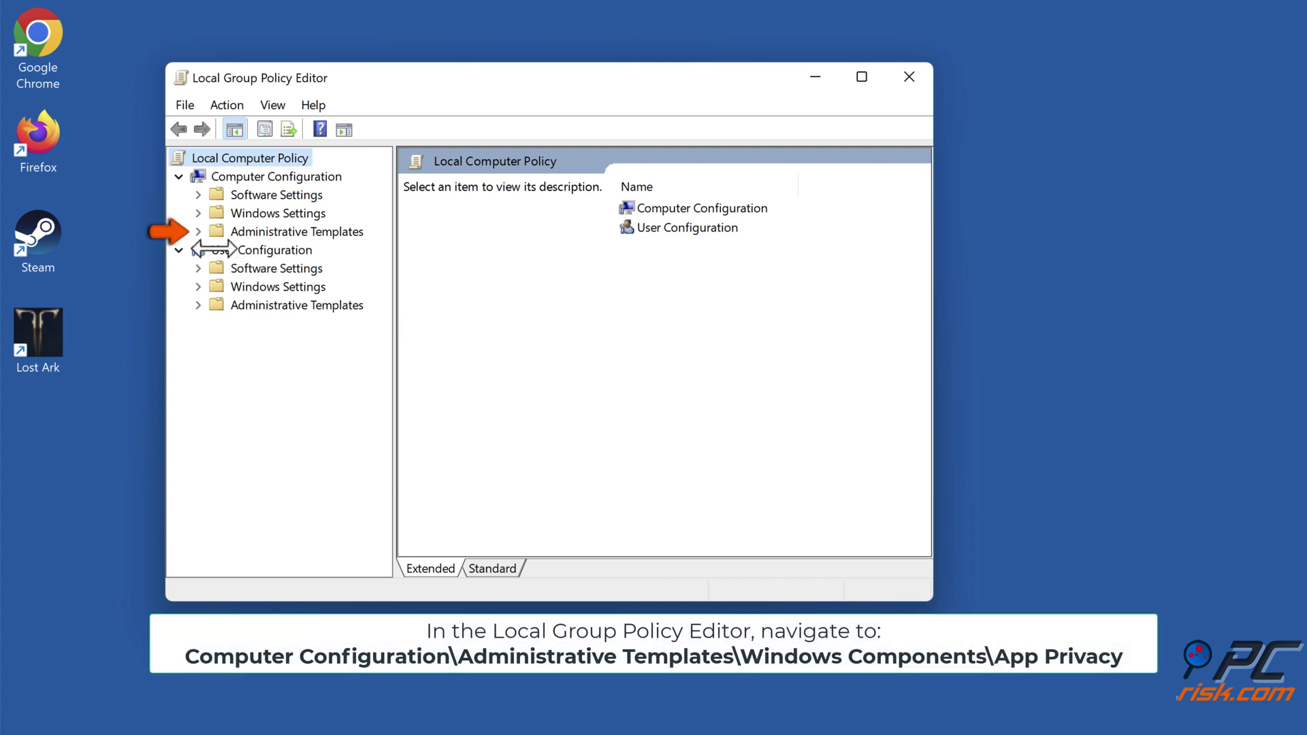
left_click(198, 232)
left_click(218, 360)
left_click(314, 236)
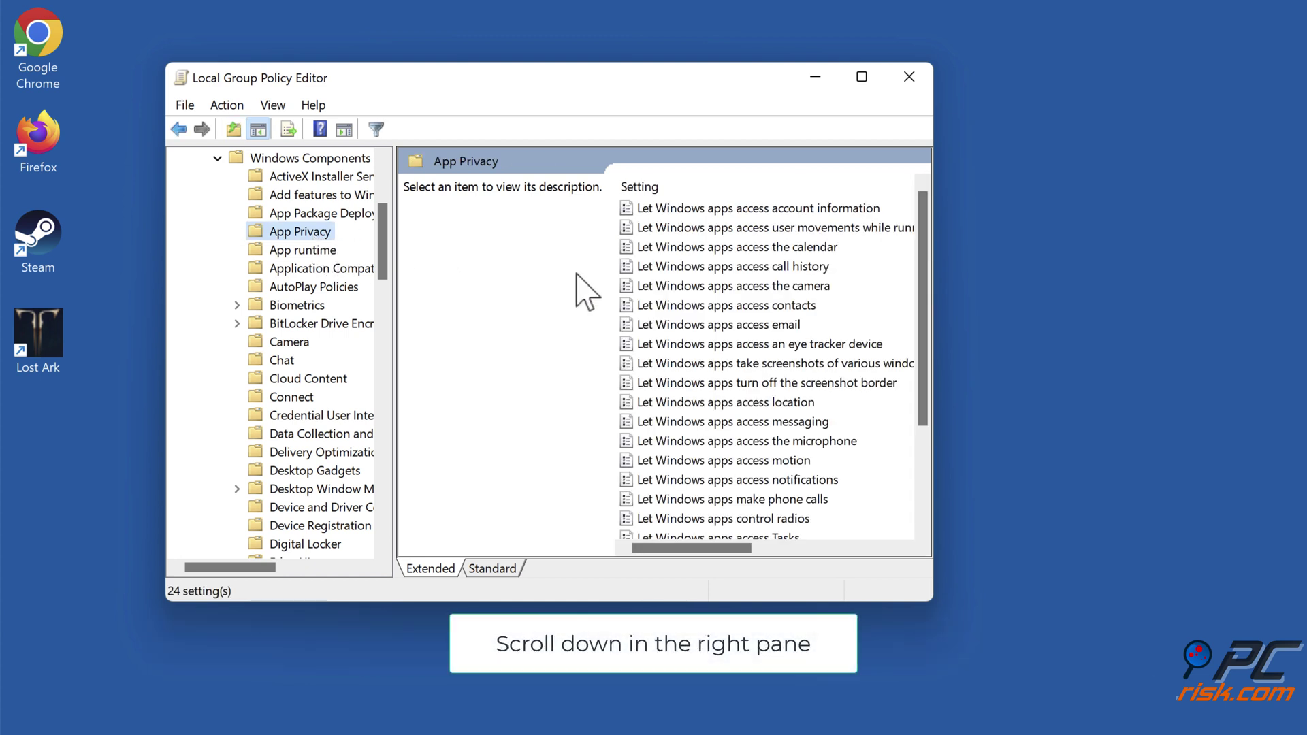
Step: Open the 'Let Windows apps run in the background' policy for editing
left_click_drag(925, 279, 927, 394)
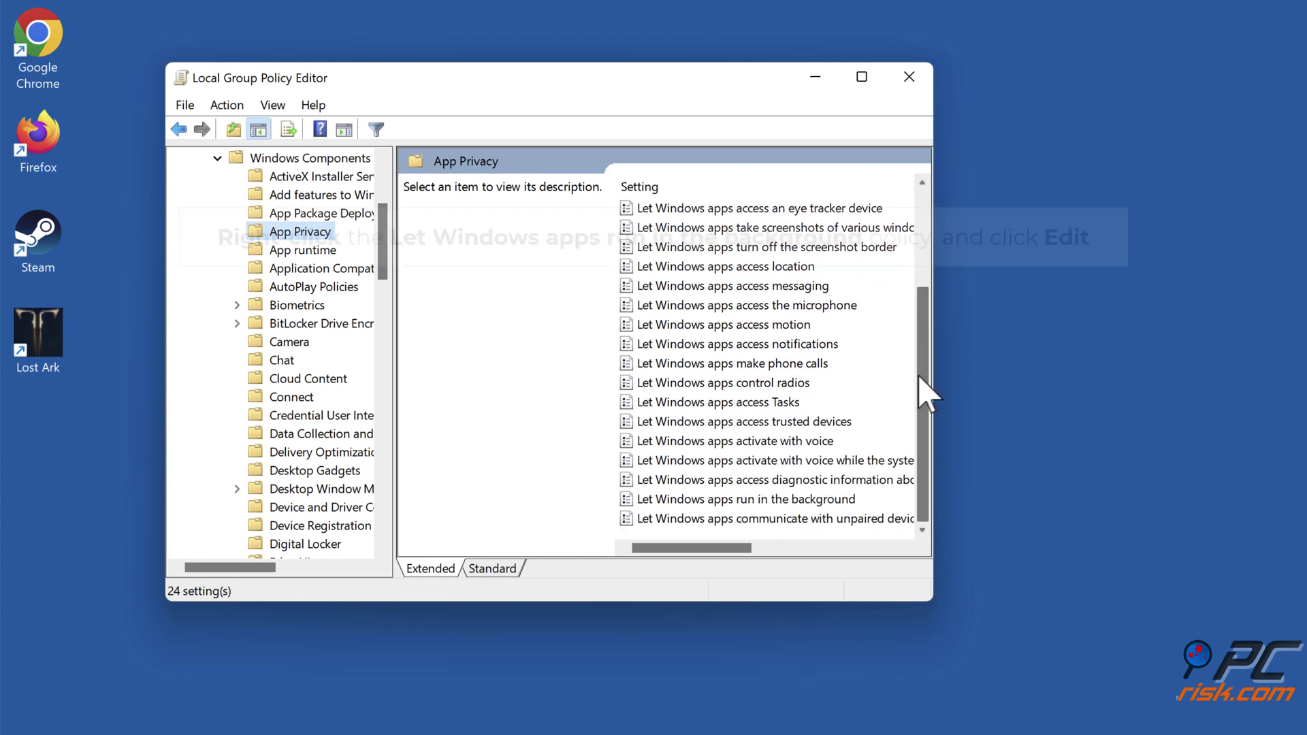
right_click(721, 502)
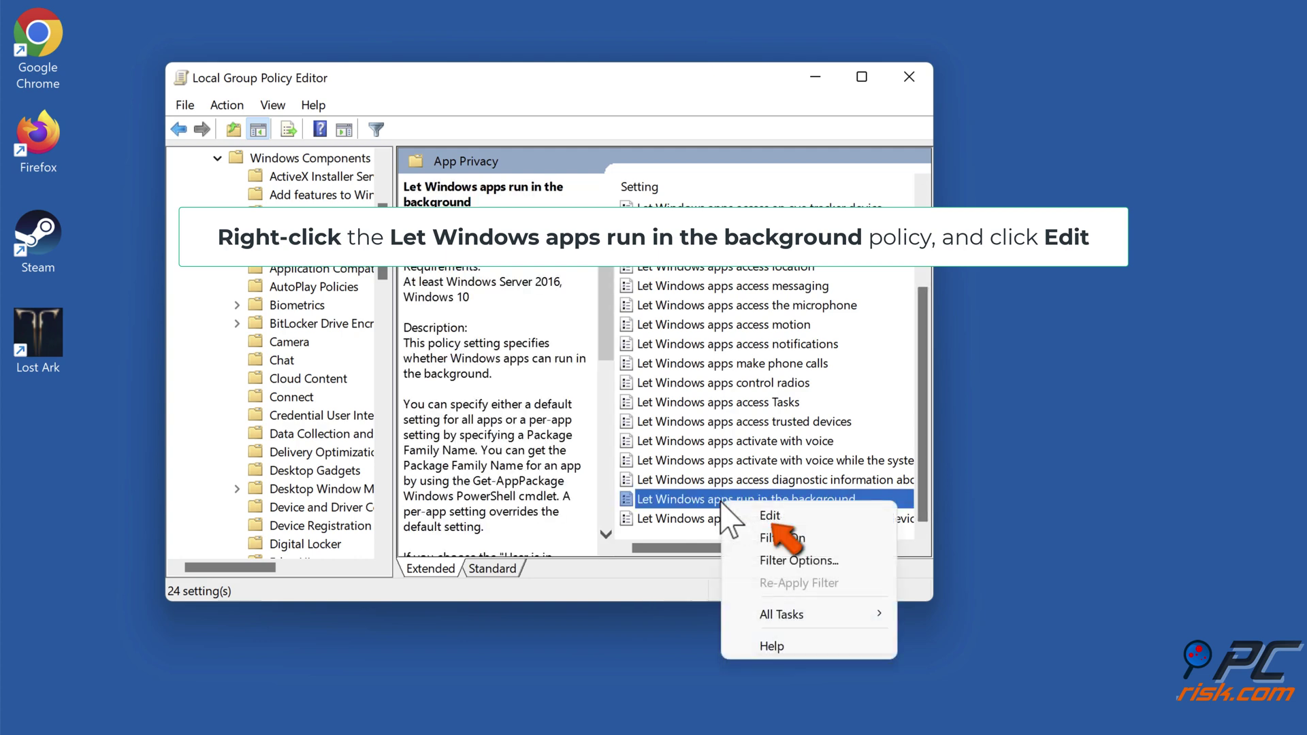
left_click(769, 515)
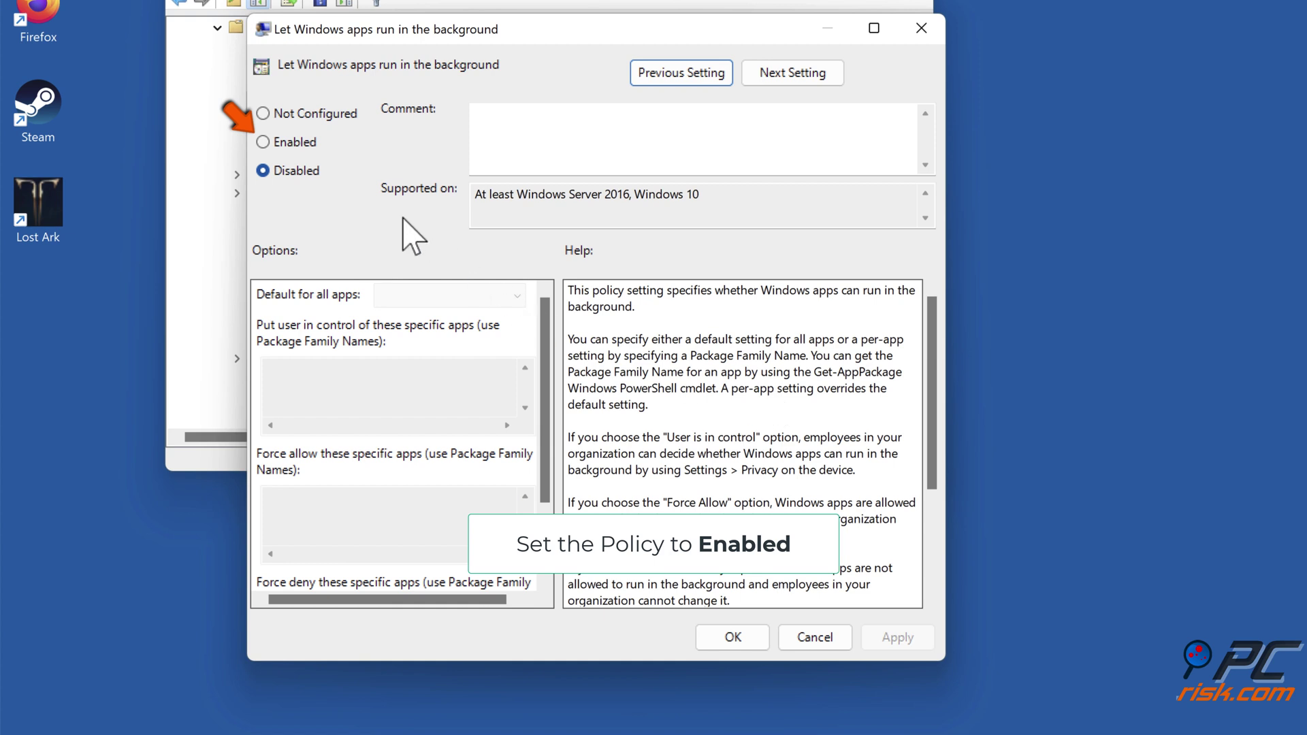
Step: Enable the background apps policy with Force Deny for all apps, apply, and close the editor
left_click(264, 143)
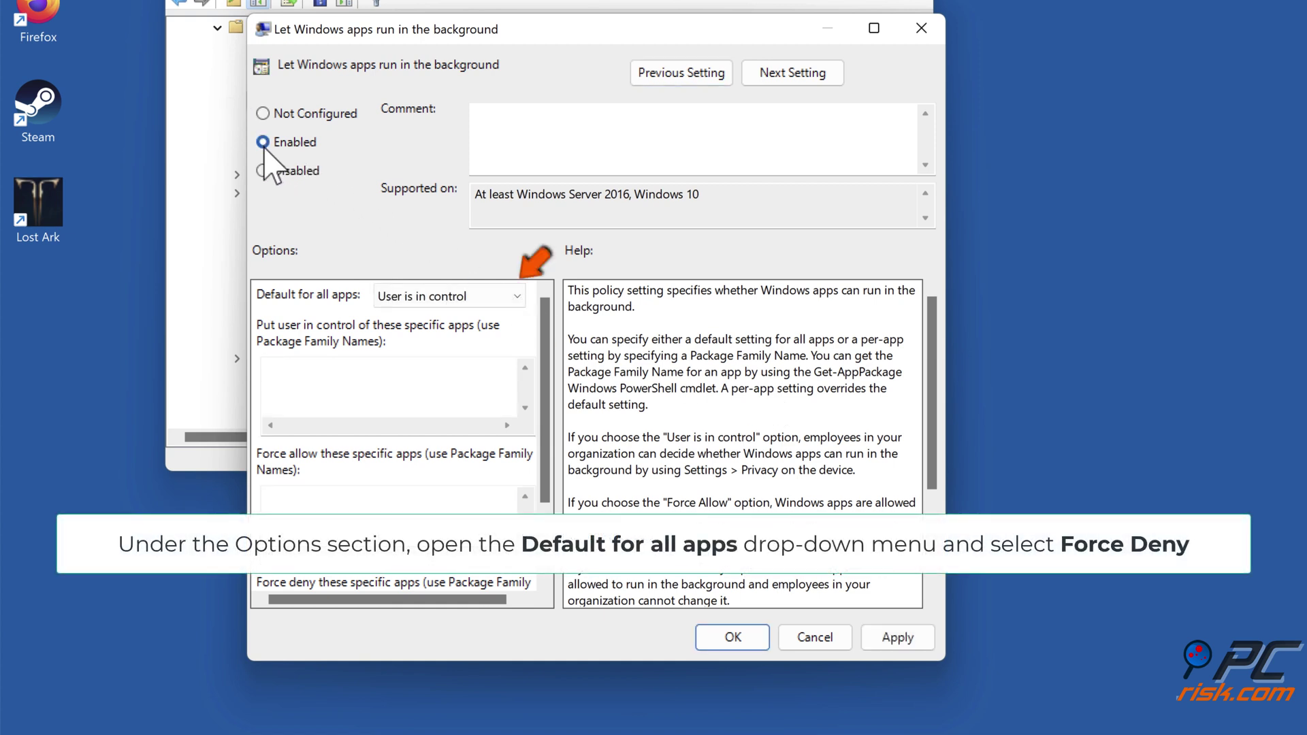
left_click(516, 297)
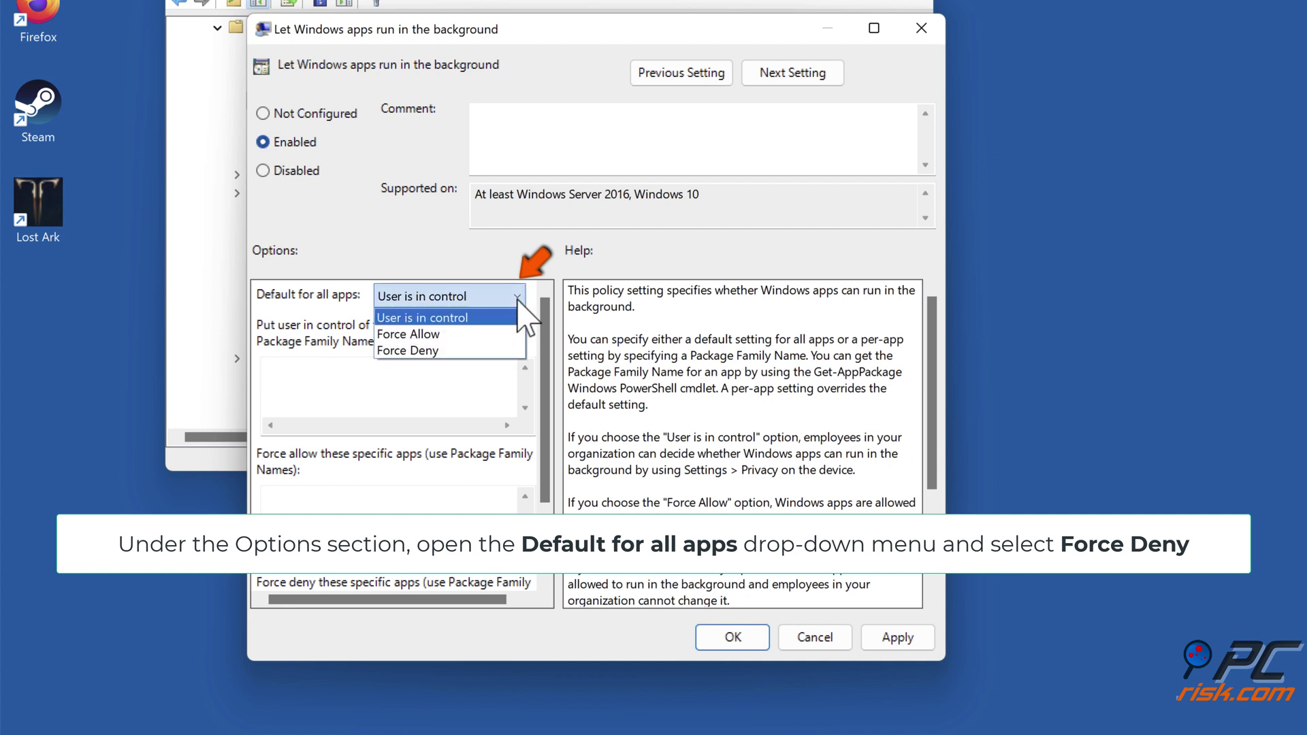
left_click(450, 350)
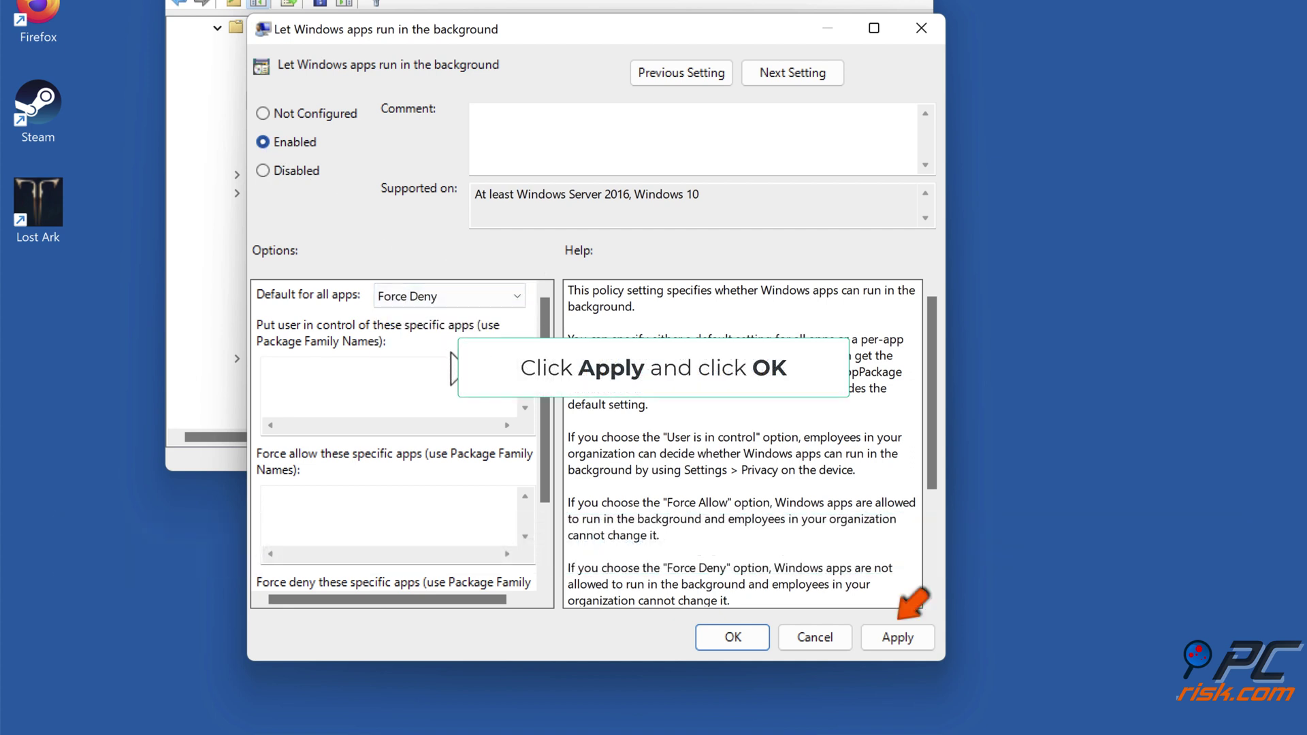
left_click(902, 646)
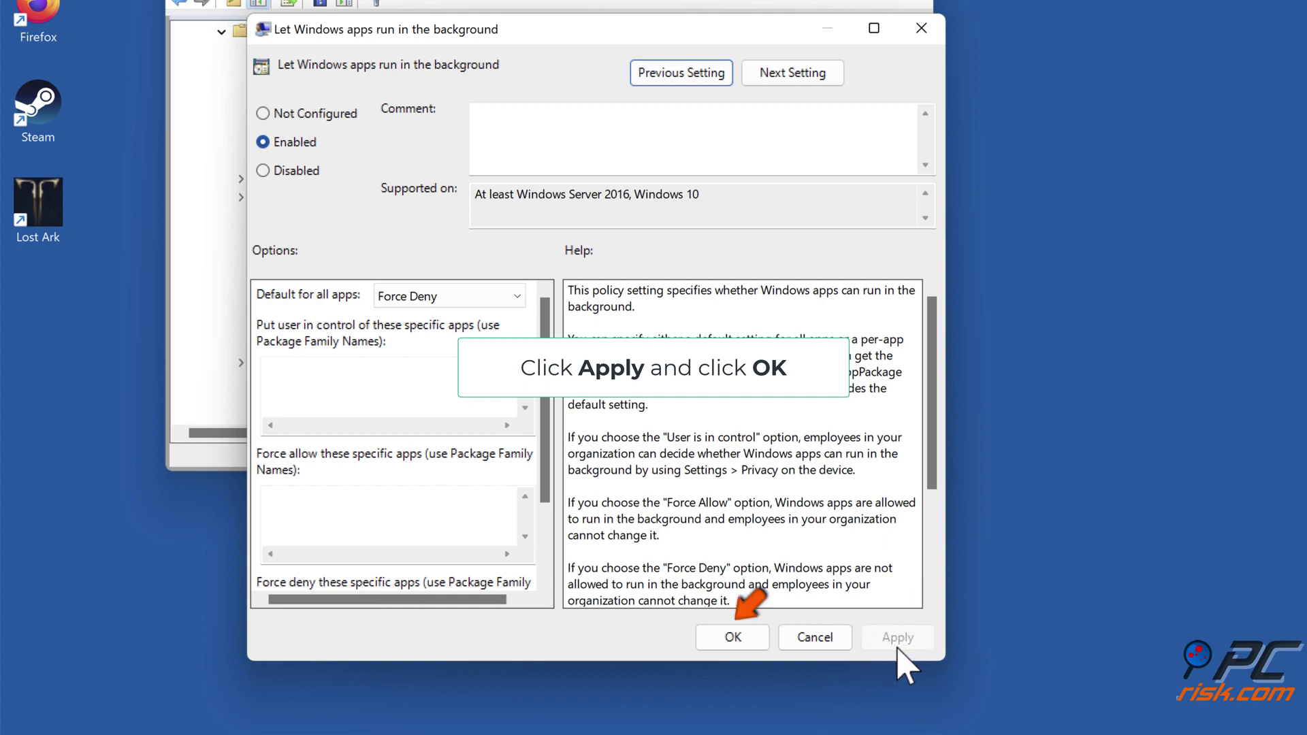
left_click(731, 637)
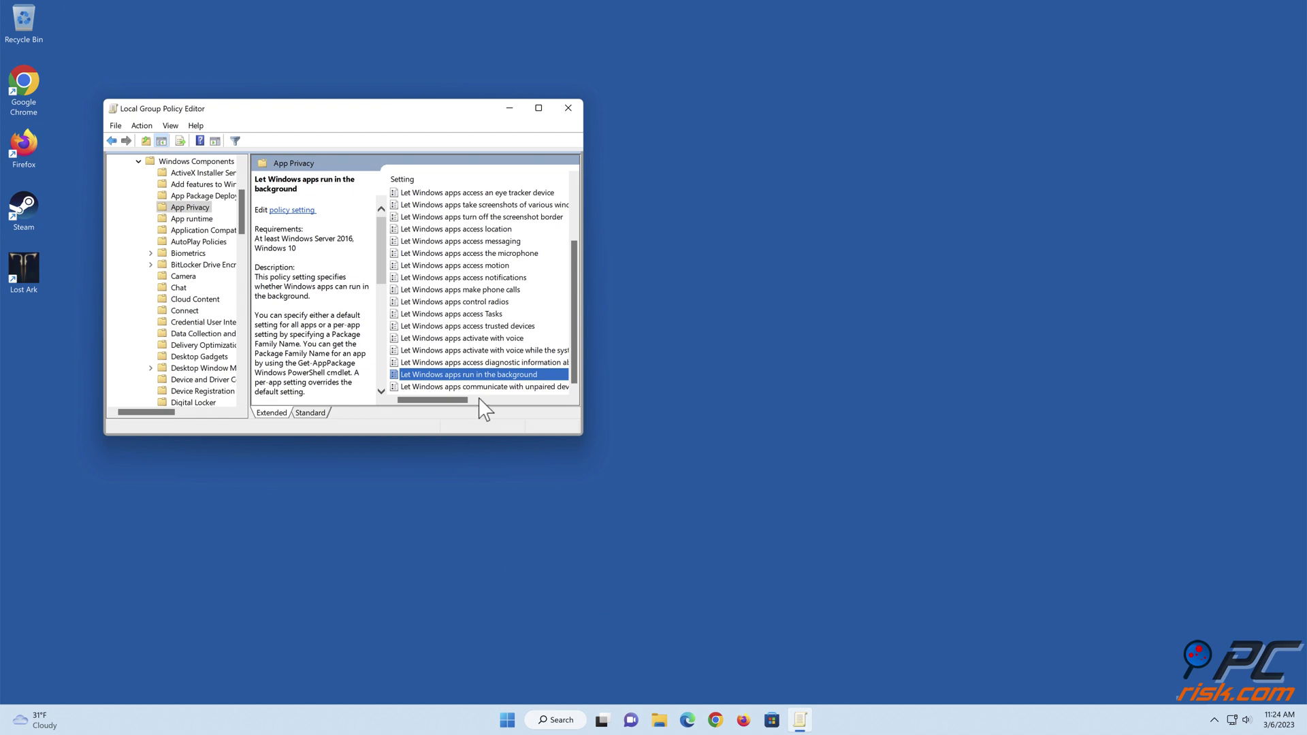
left_click(567, 108)
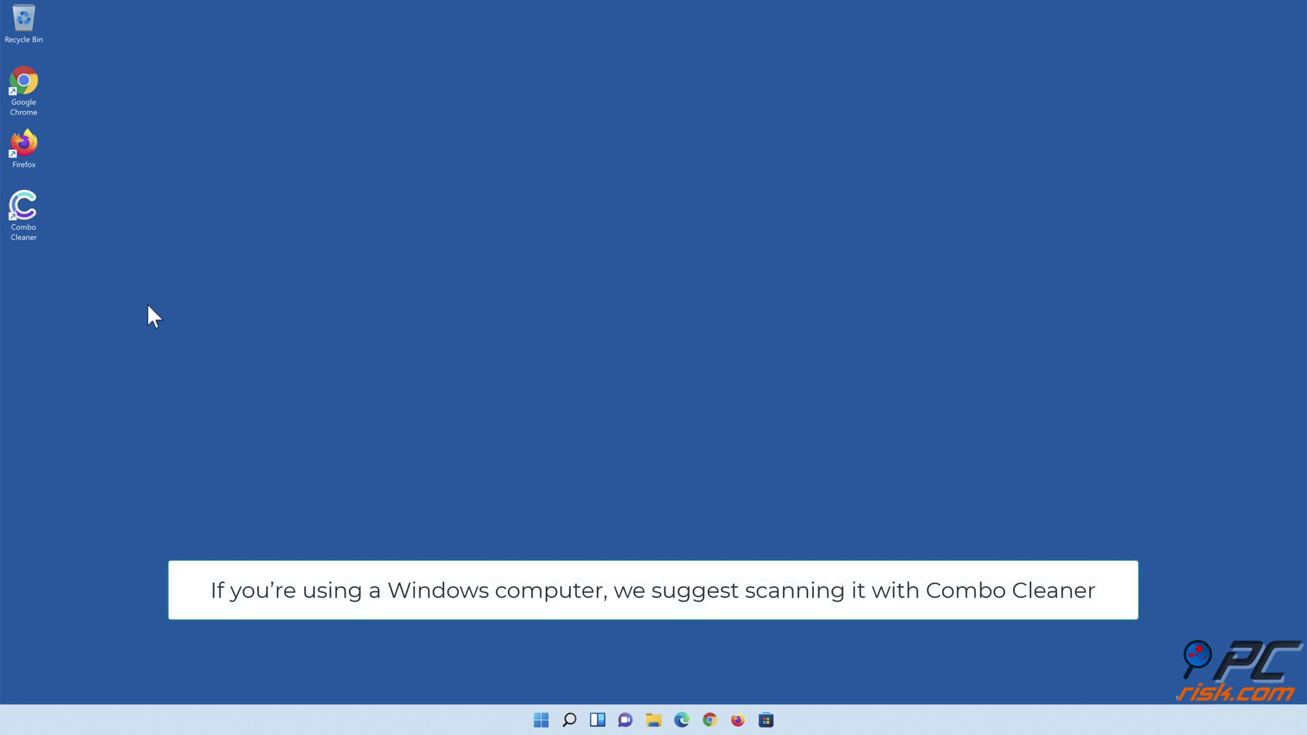
Step: Launch Combo Cleaner, run a quick scan, and quarantine all detected threats
double_click(33, 232)
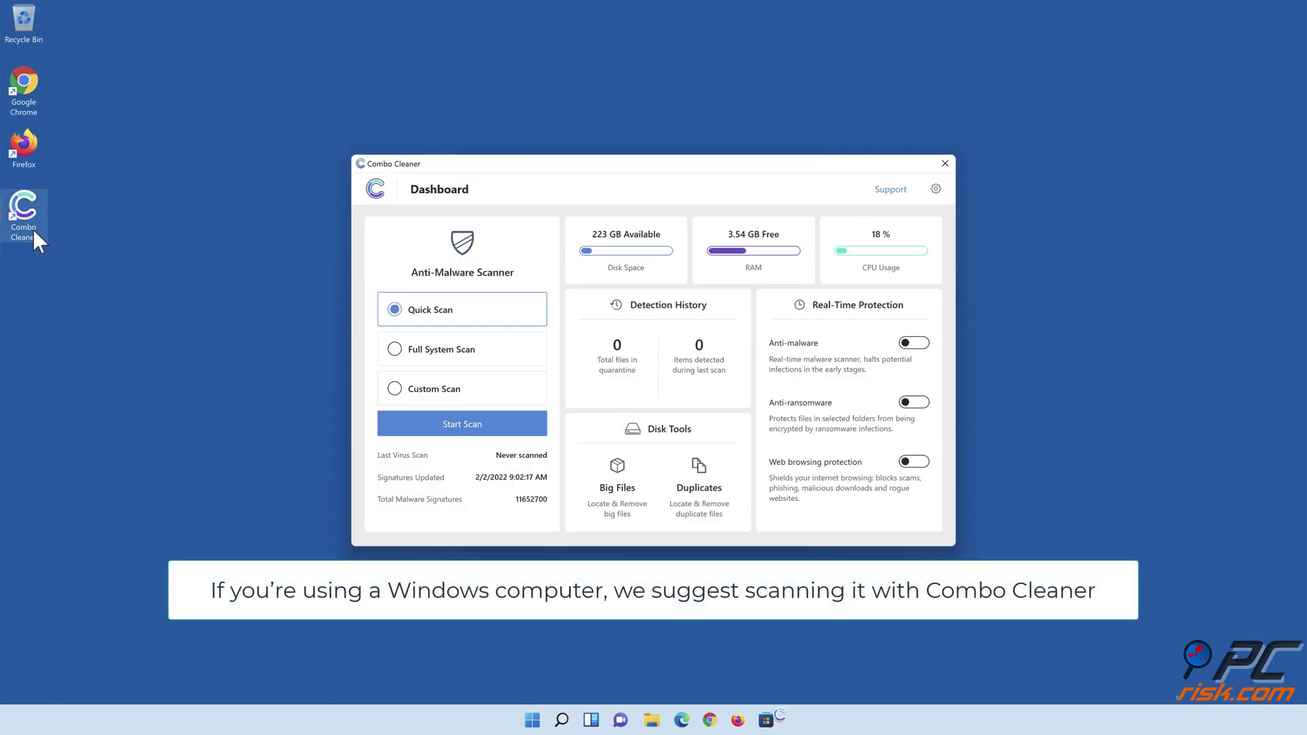
left_click(462, 433)
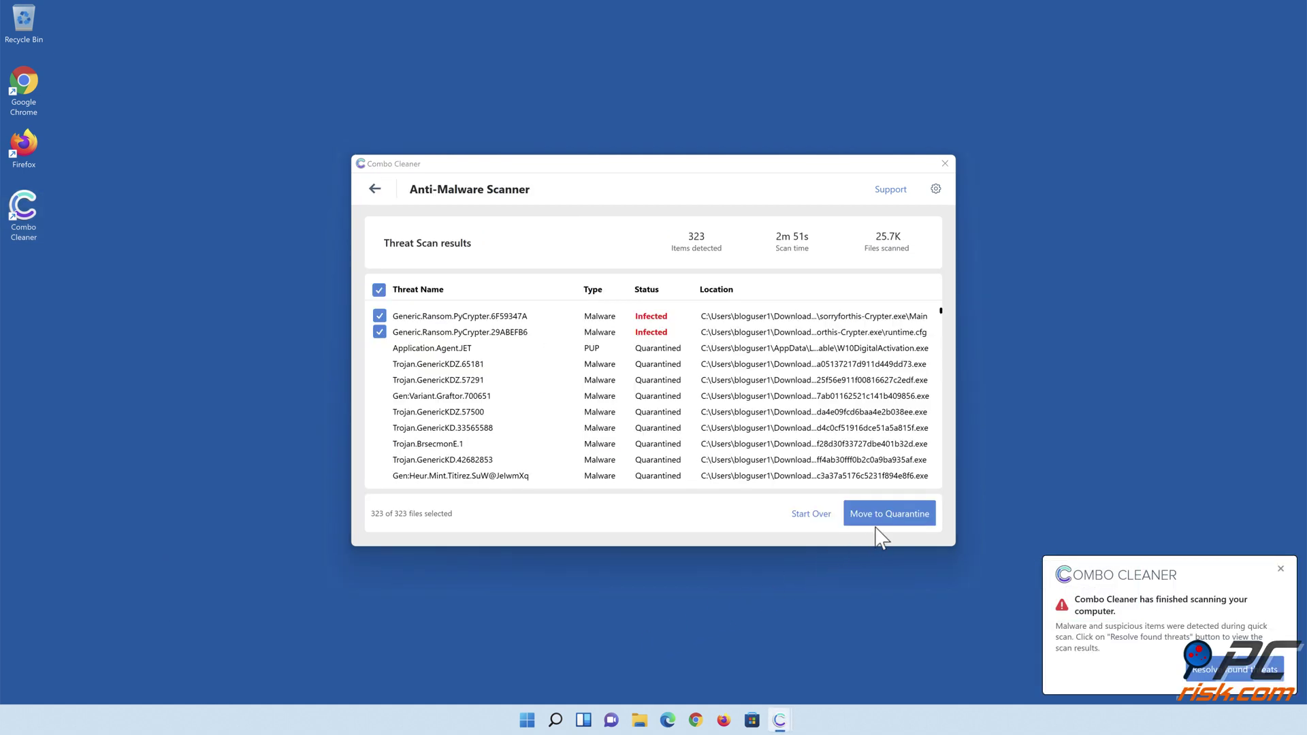
left_click(885, 516)
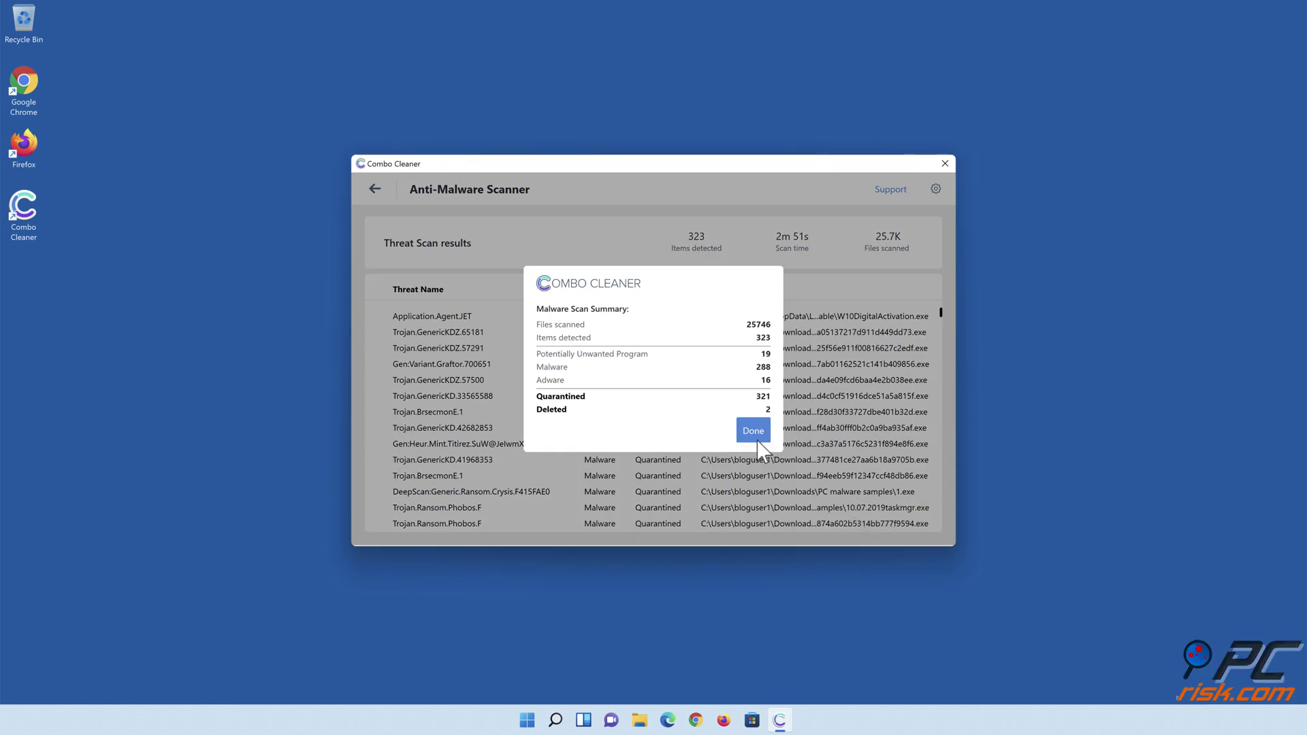
Step: Dismiss the scan summary and turn on Anti-malware and Anti-ransomware protection
left_click(751, 437)
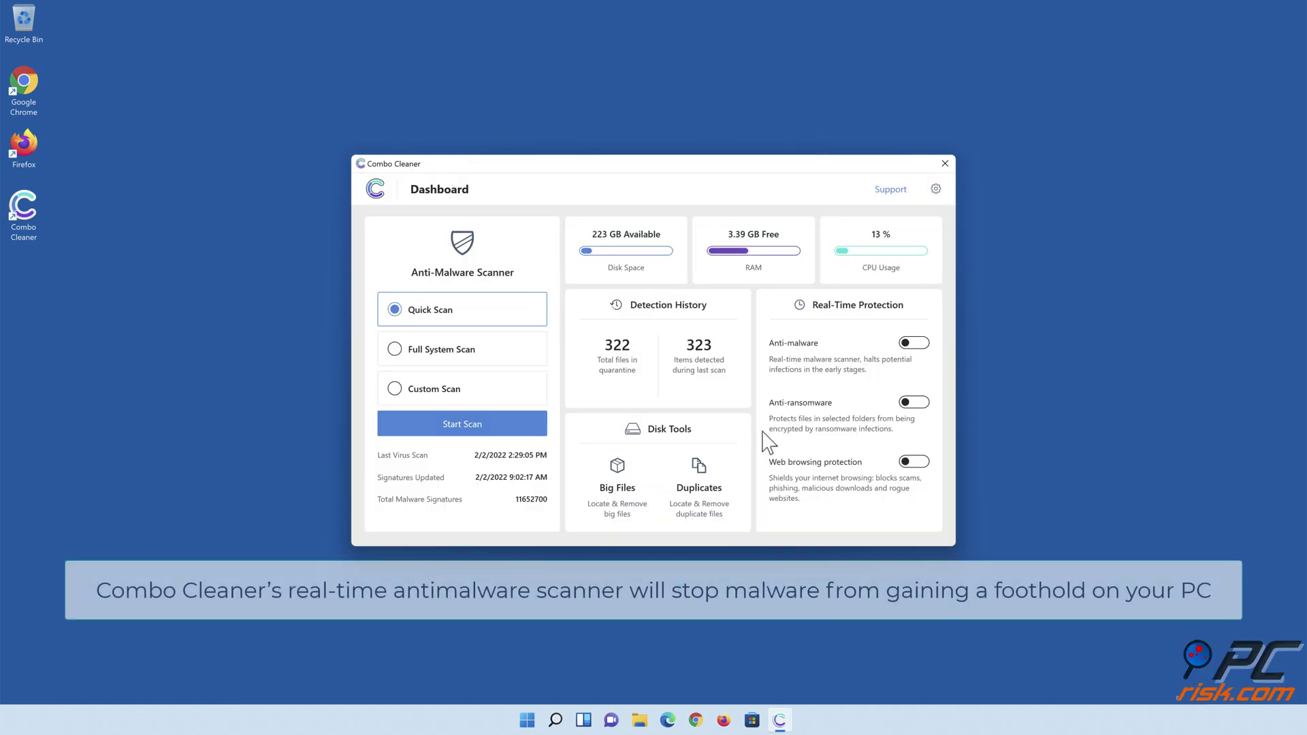
left_click(913, 343)
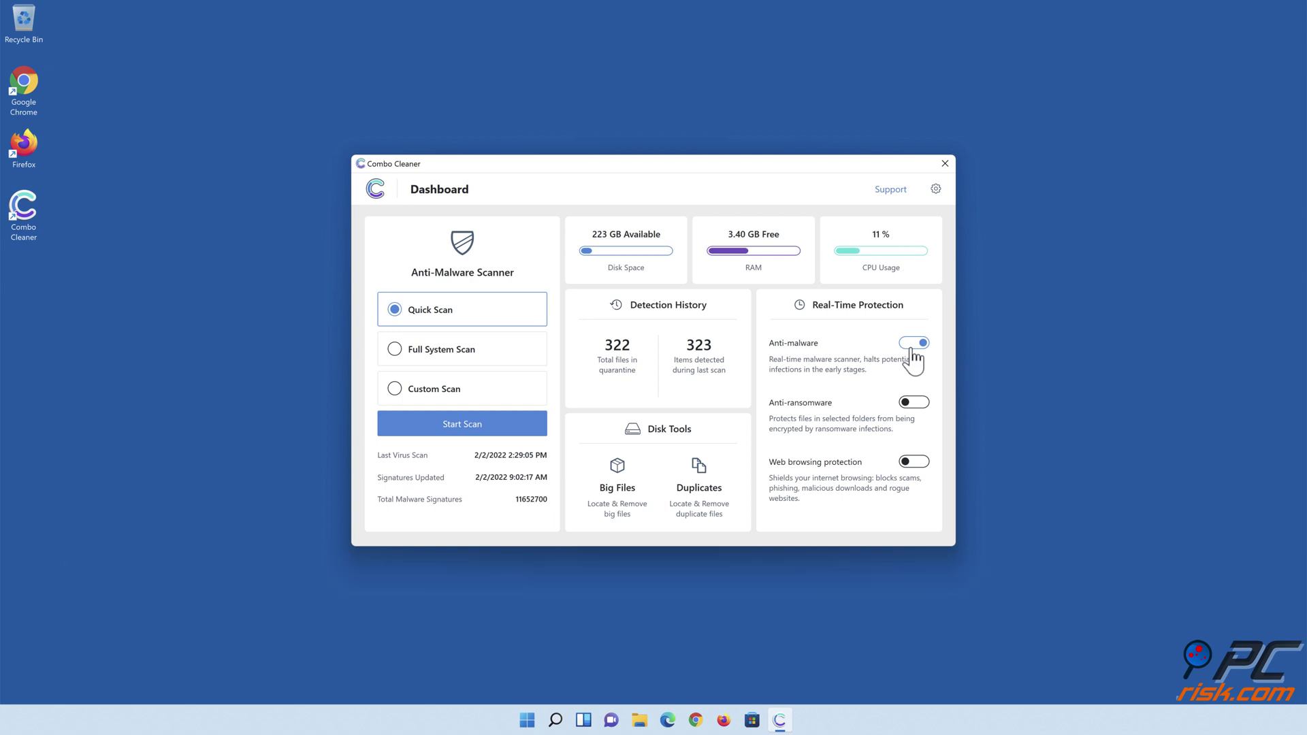
left_click(914, 405)
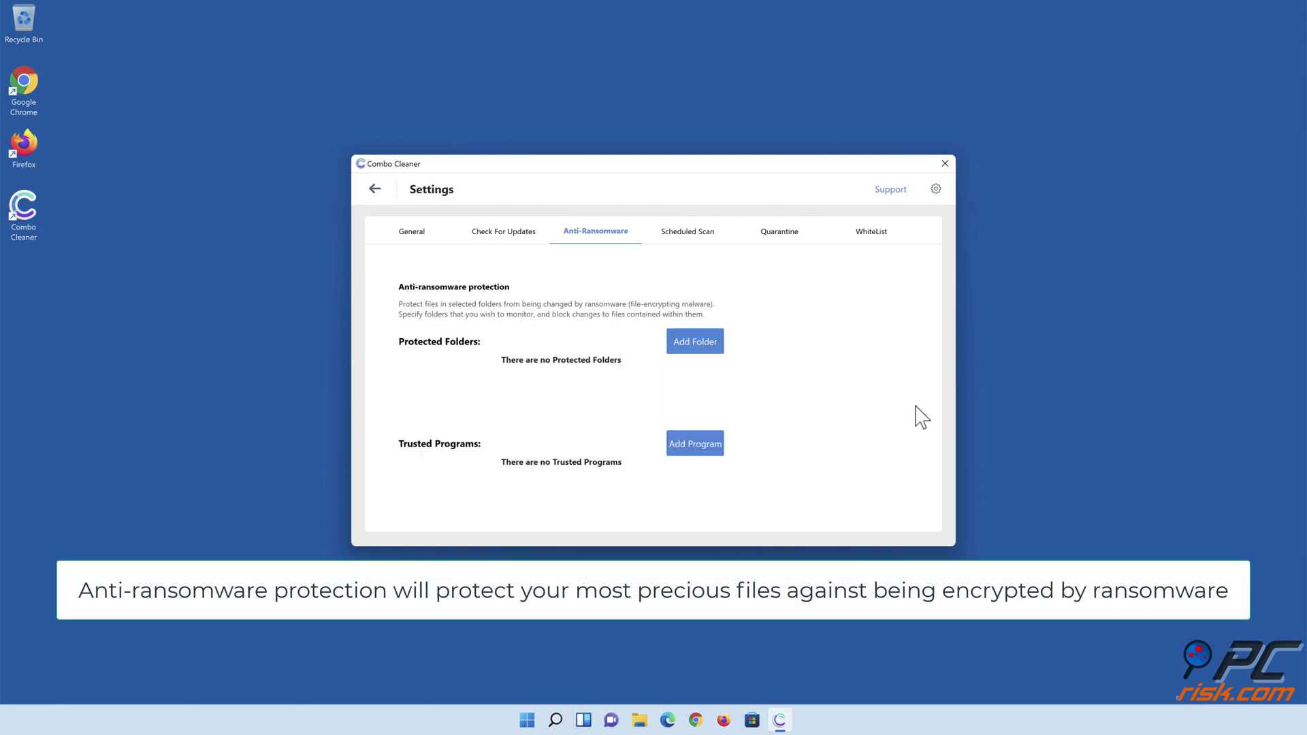
Step: Add Libraries > Documents > Documents as a ransomware-protected folder and return to the dashboard
left_click(699, 341)
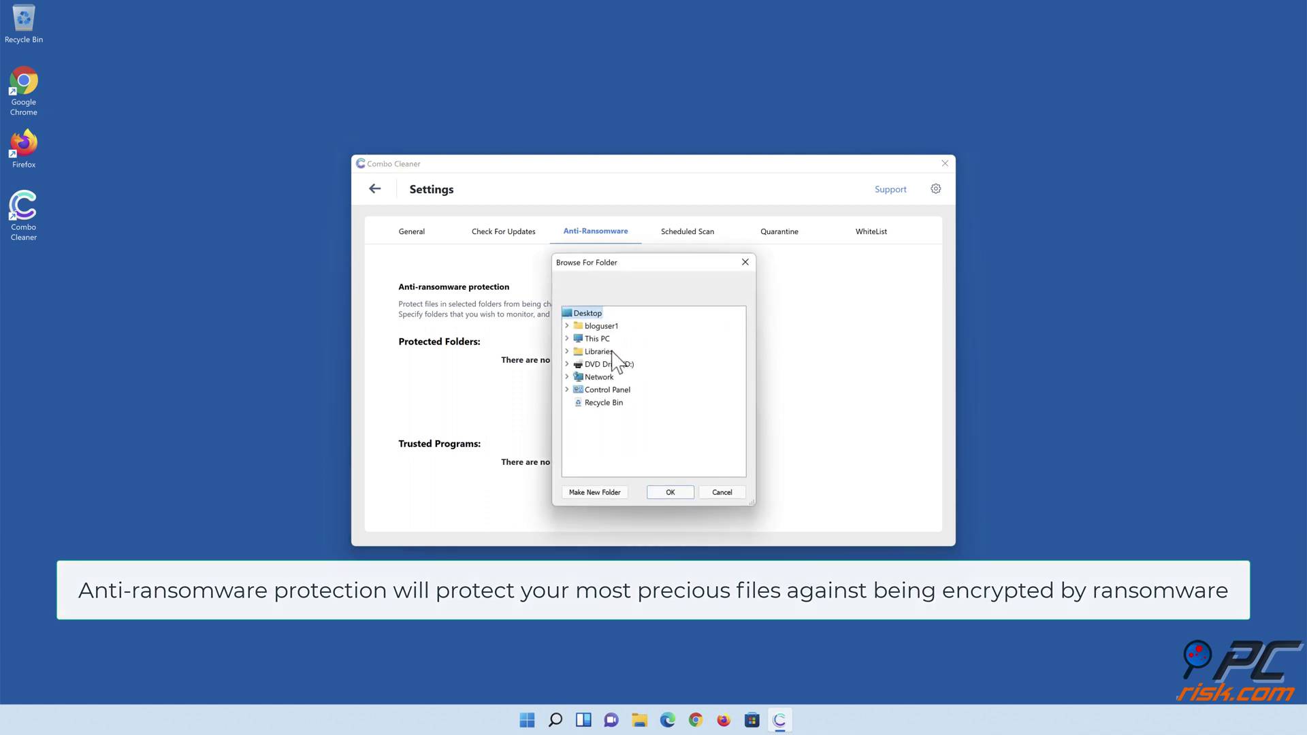
left_click(567, 351)
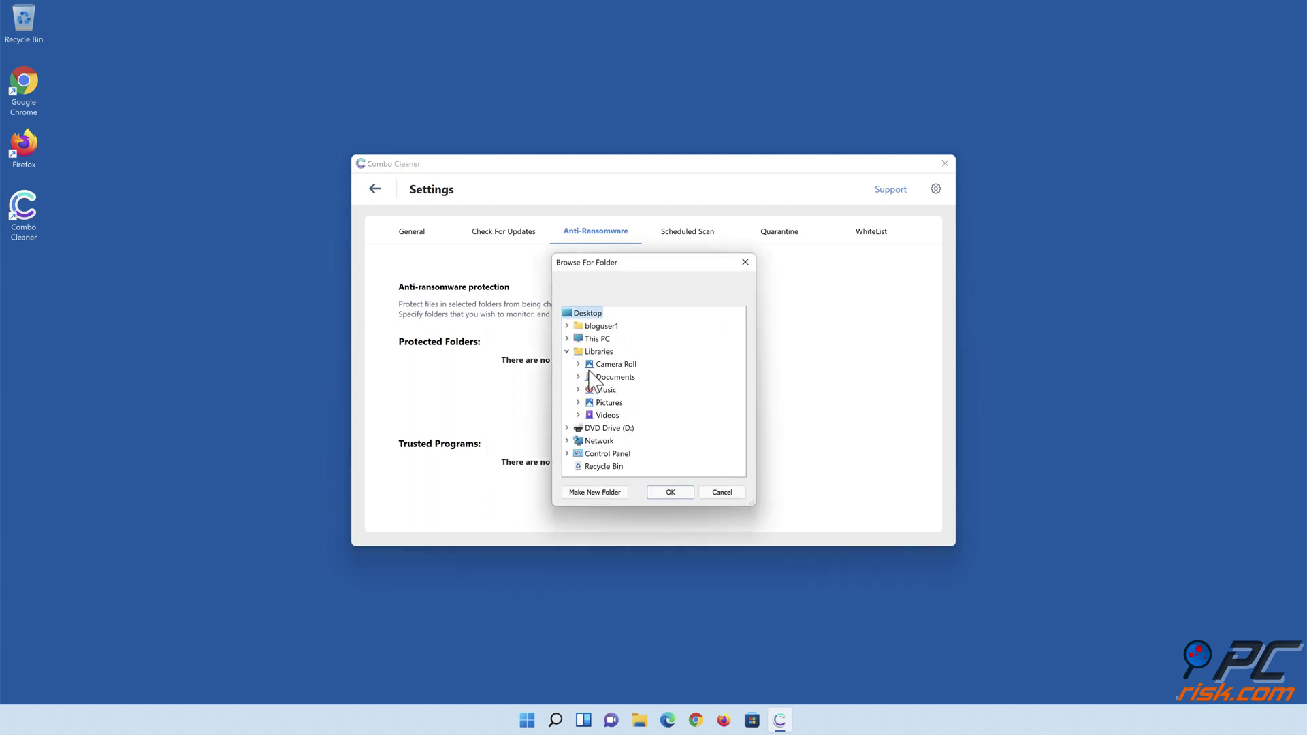
left_click(578, 377)
left_click(615, 390)
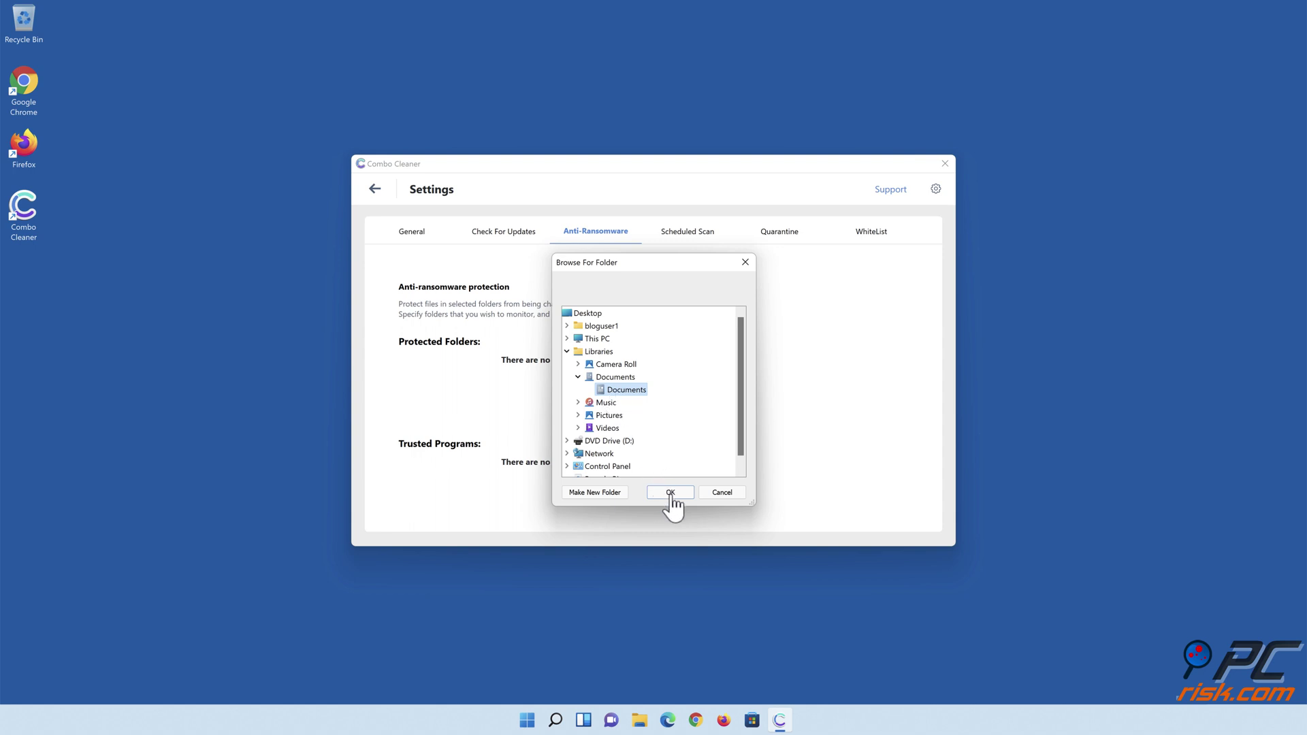
left_click(670, 492)
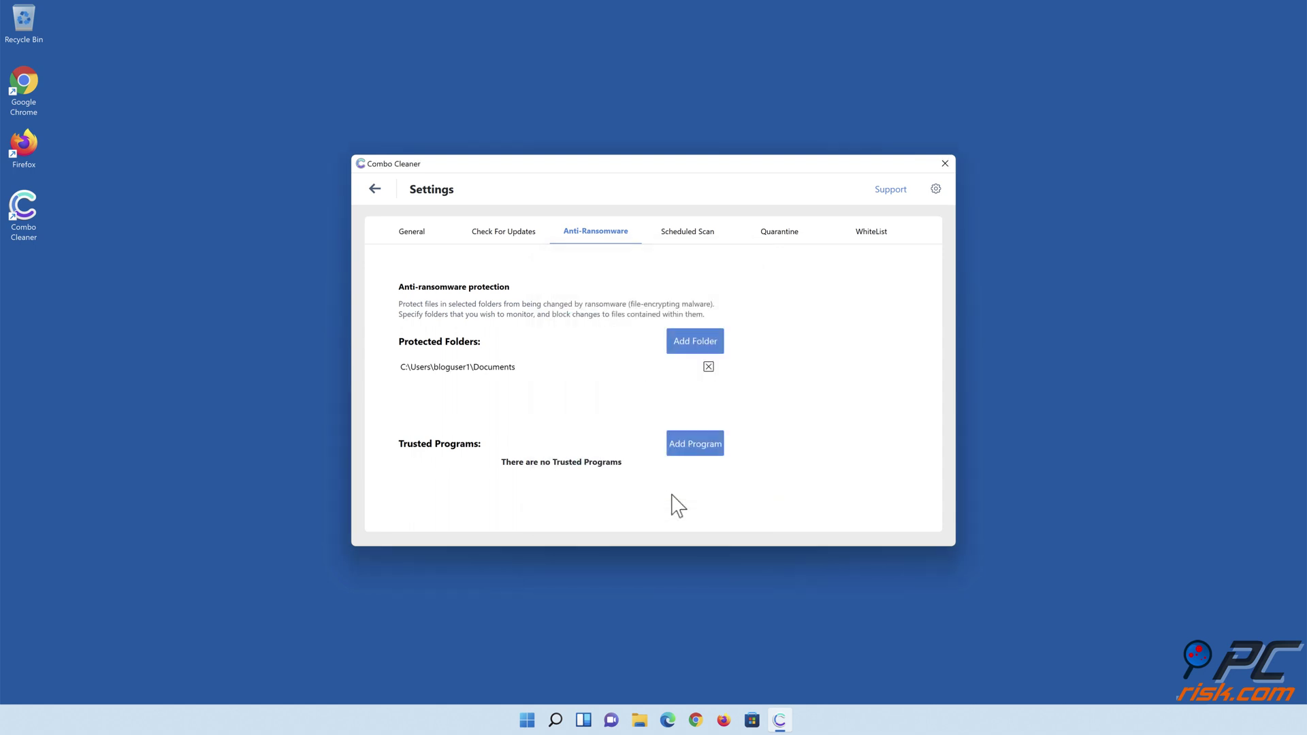
left_click(374, 189)
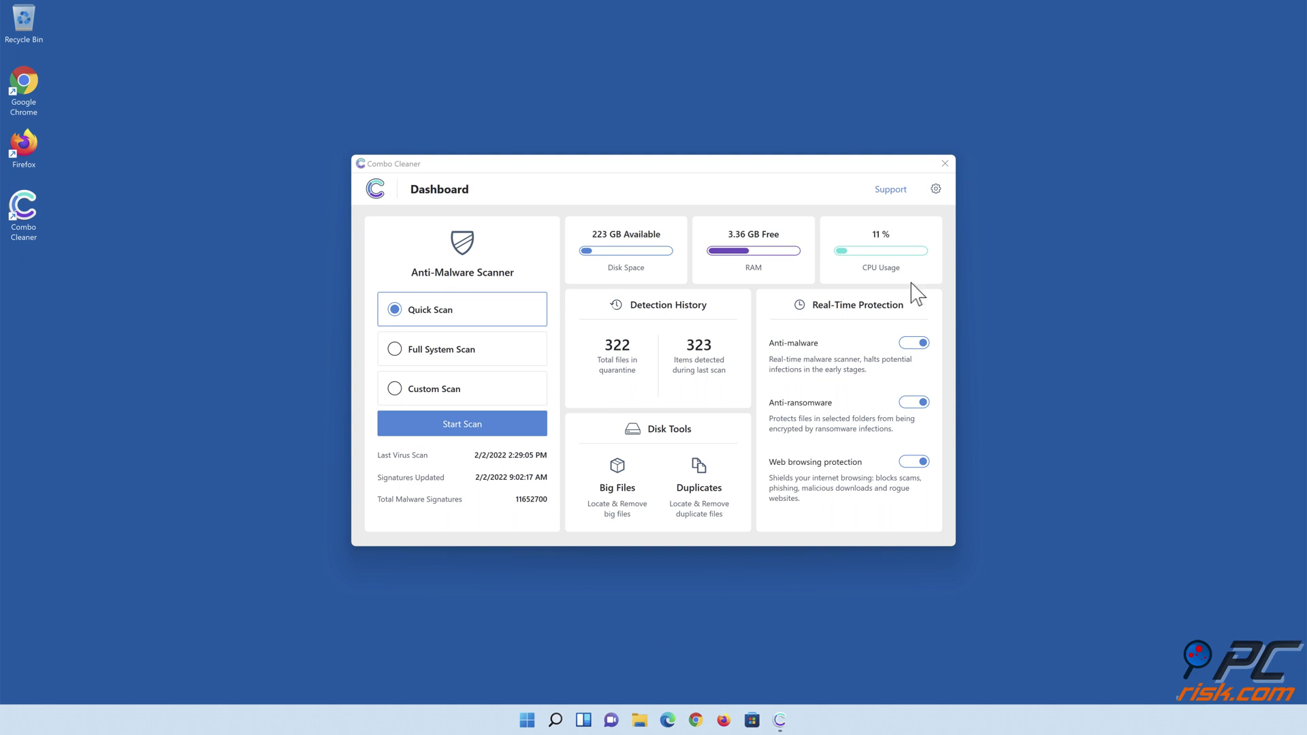
Step: Close the Combo Cleaner window
left_click(945, 164)
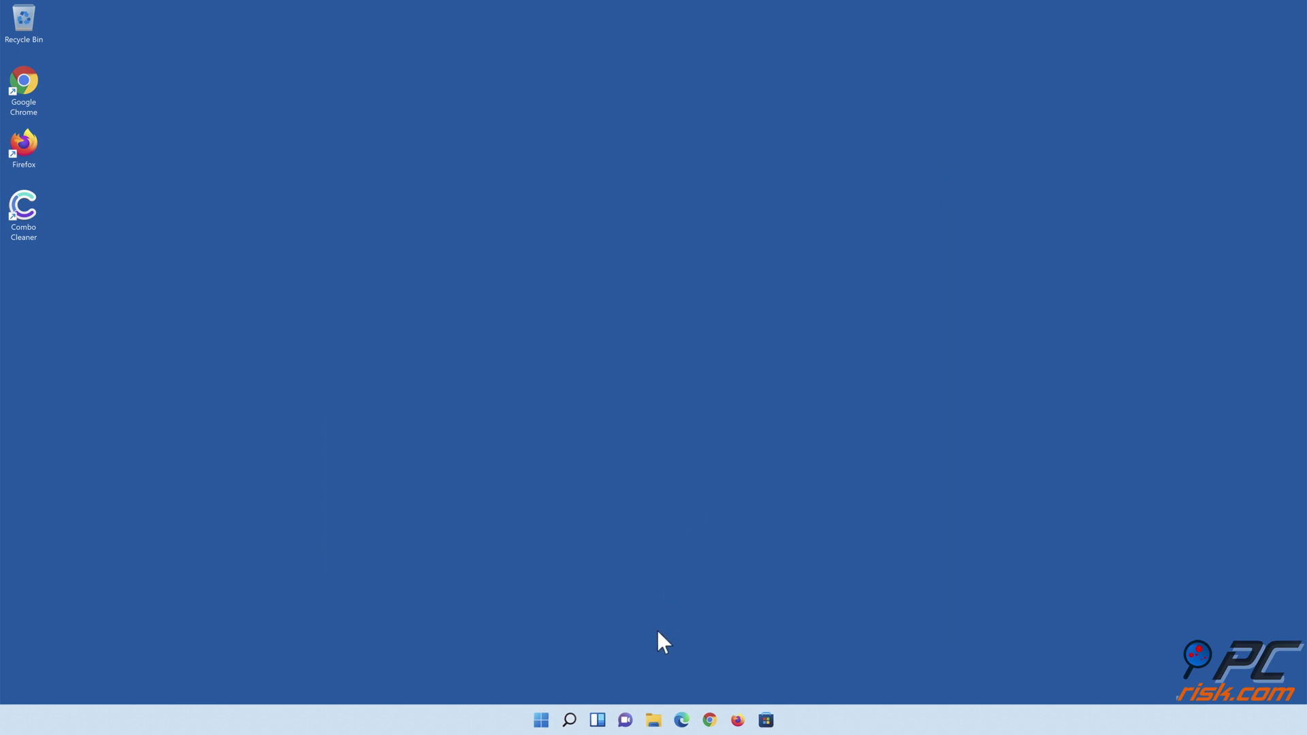